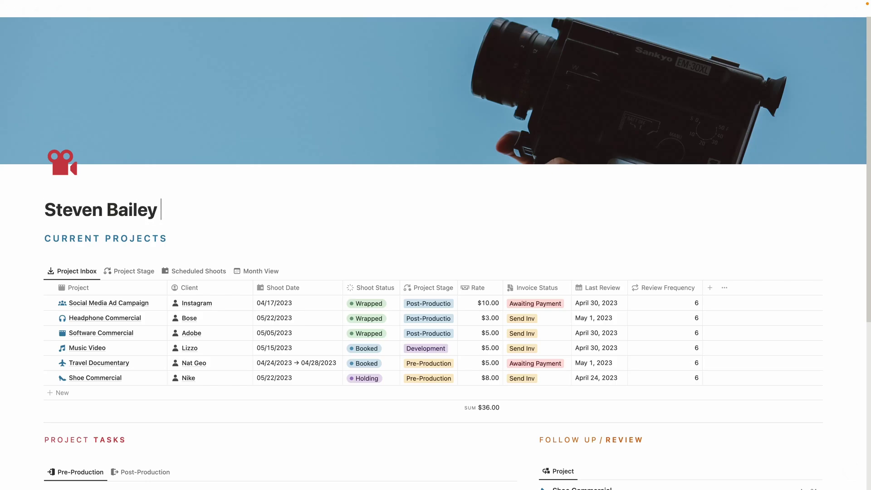
- Title the dashboard 'Steven Bailey Films' and rename the new project row to 'Software Commercial'
type("Films")
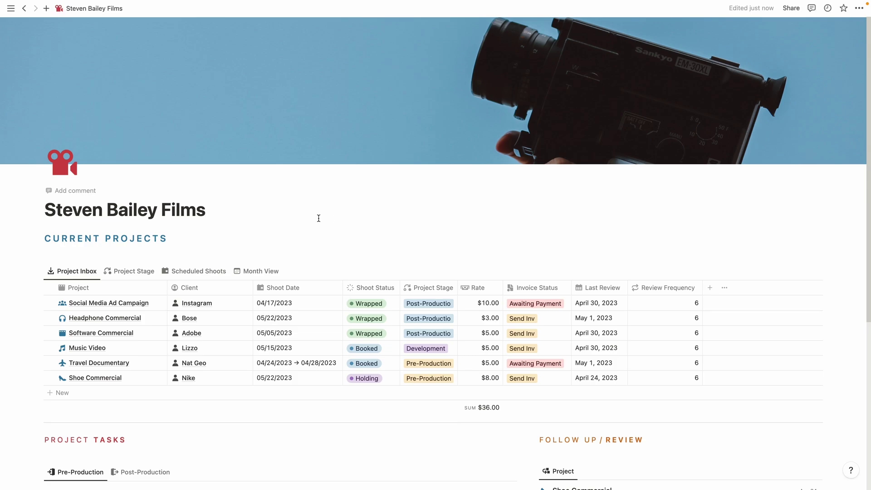
scroll(318, 218, "down", 1)
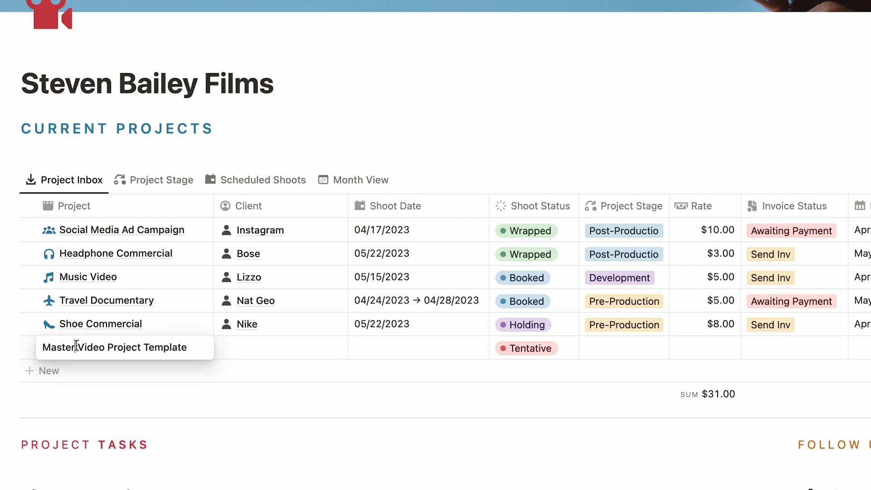
key("ctrl+a")
type("Software Commercial")
key("Return")
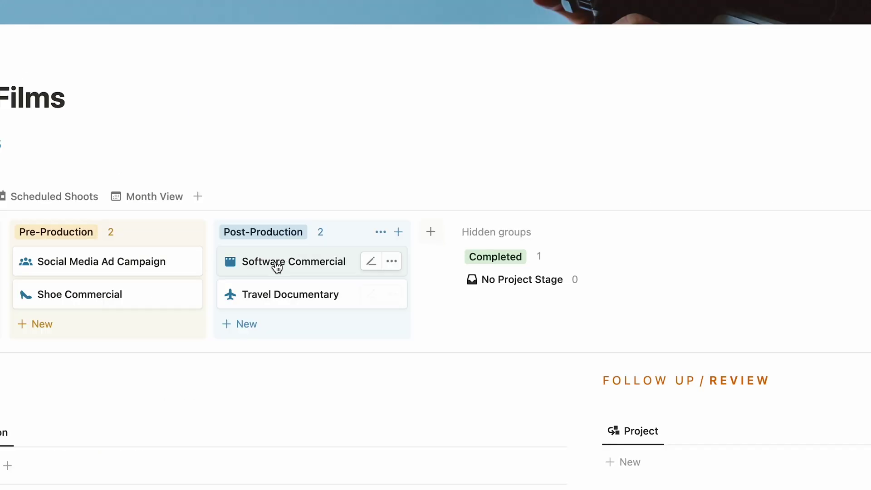
- Move Software Commercial to Completed, Fine Cut to Needs Review, and Final Cut to In progress
left_click_drag(278, 266, 470, 261)
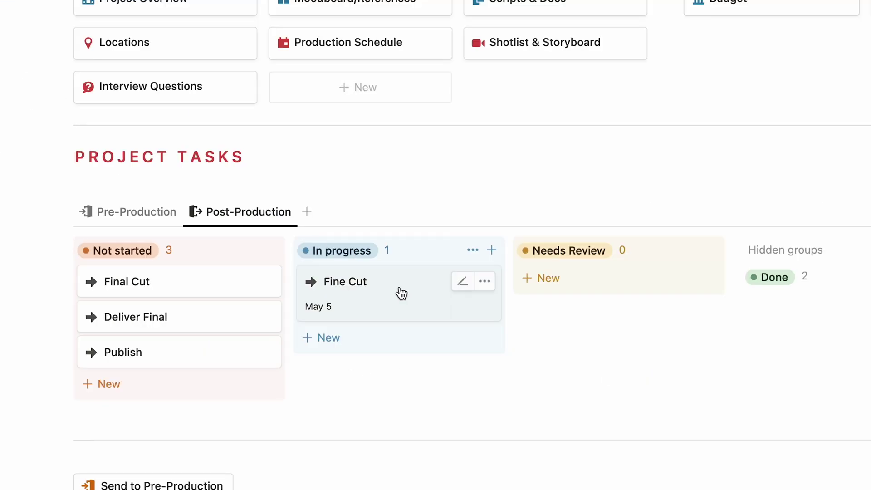
left_click_drag(399, 294, 584, 275)
left_click_drag(163, 291, 339, 270)
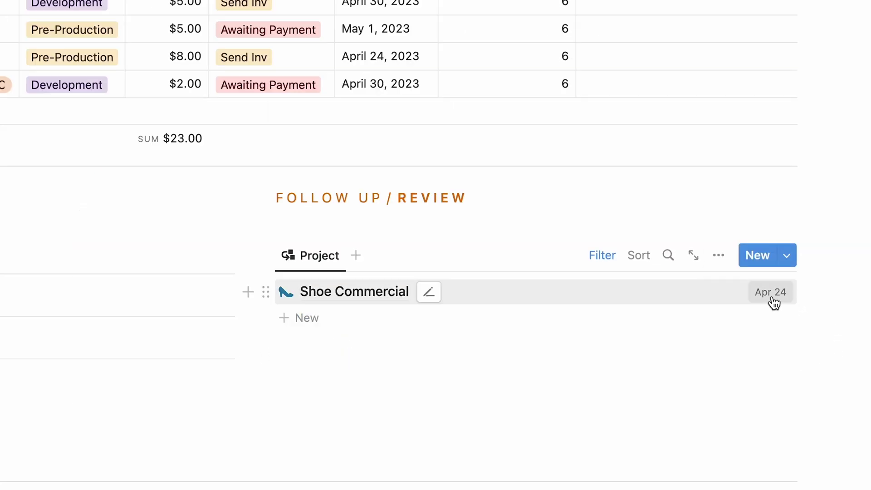
- Set Shoe Commercial's Last Review date to Apr 30, 2023
left_click(771, 297)
left_click(689, 422)
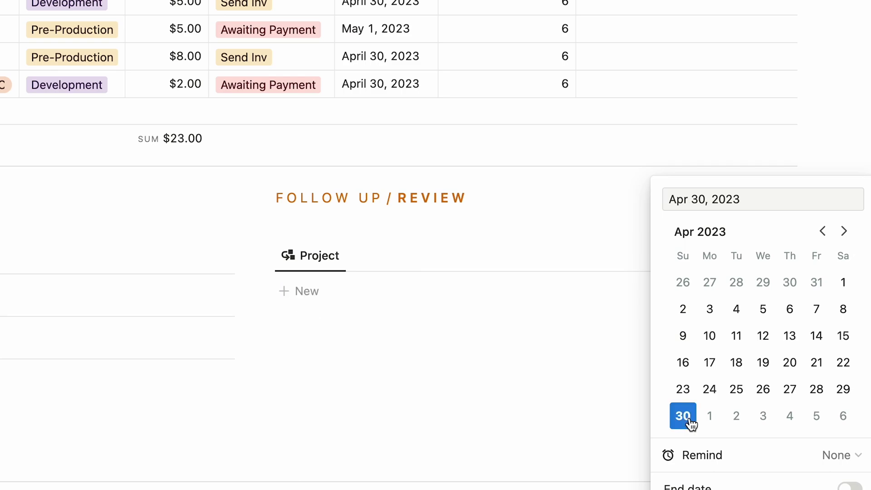
left_click(492, 408)
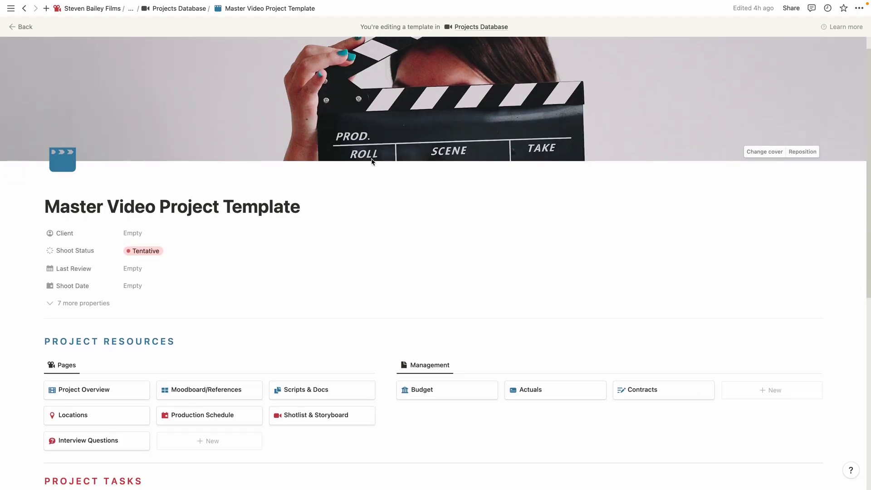
- Check off the Leanne Interview shot in scene 3 of the template's shot list
scroll(371, 160, "down", 3)
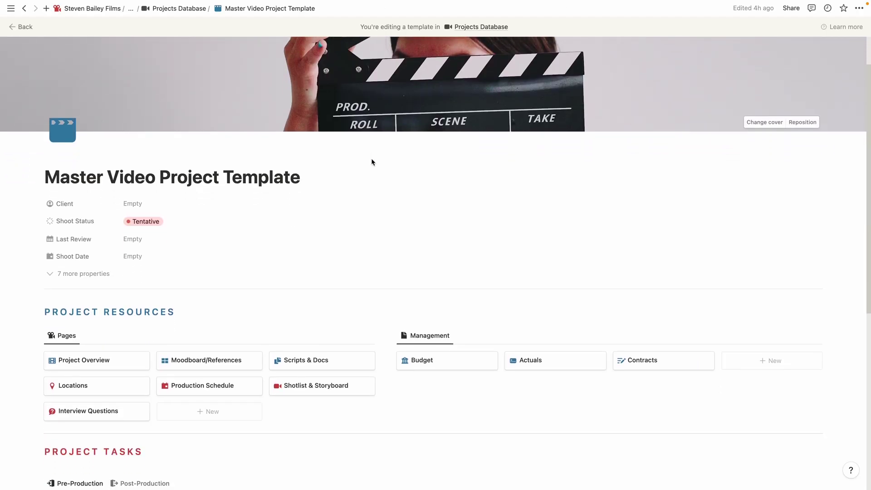
scroll(372, 159, "down", 3)
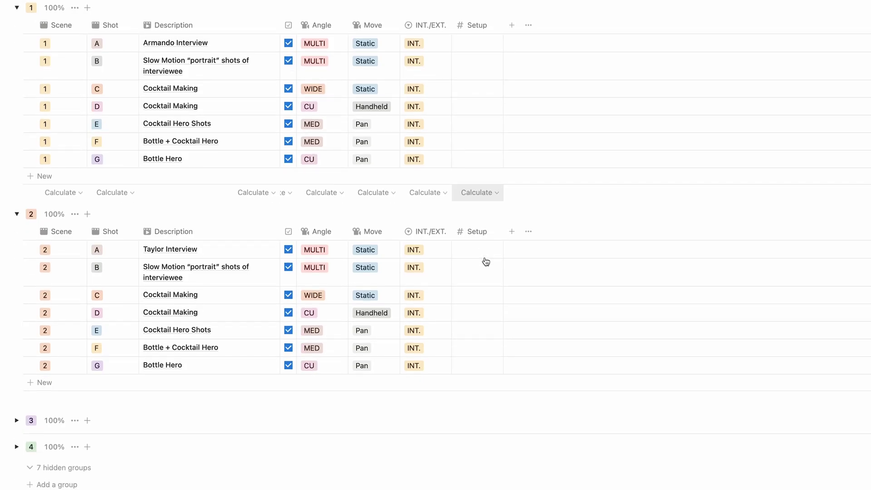
scroll(484, 258, "down", 1)
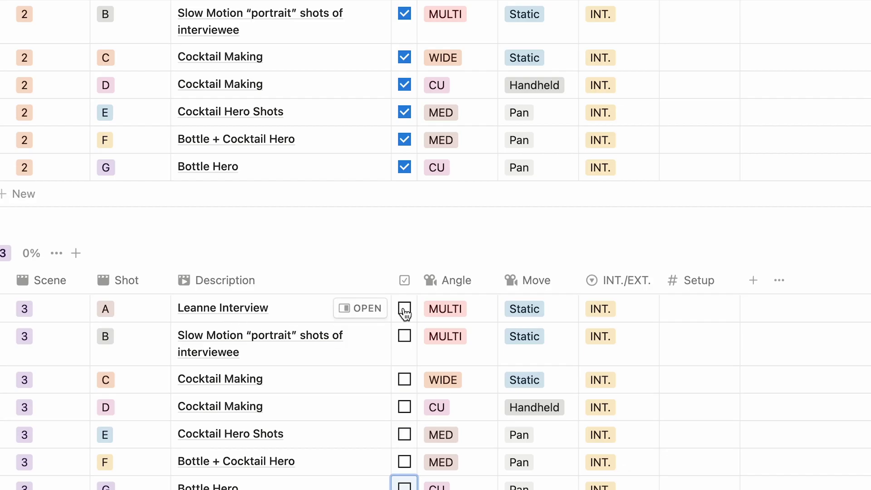
left_click(405, 307)
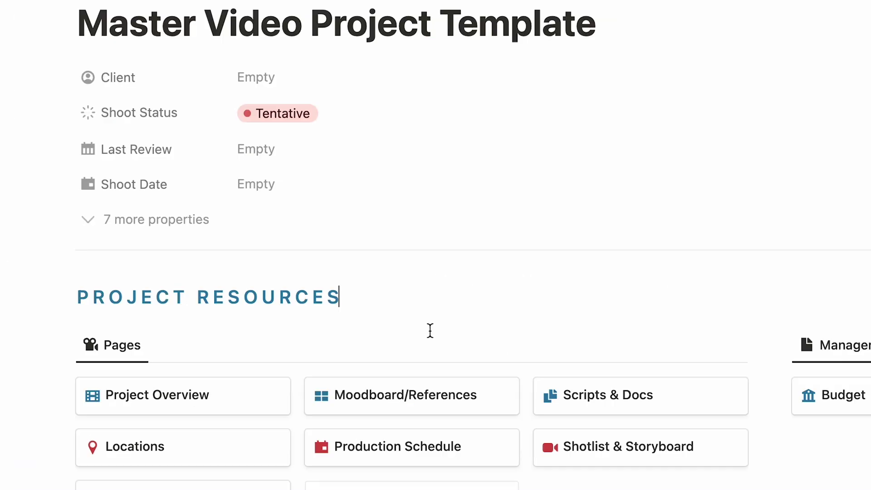
scroll(430, 330, "down", 5)
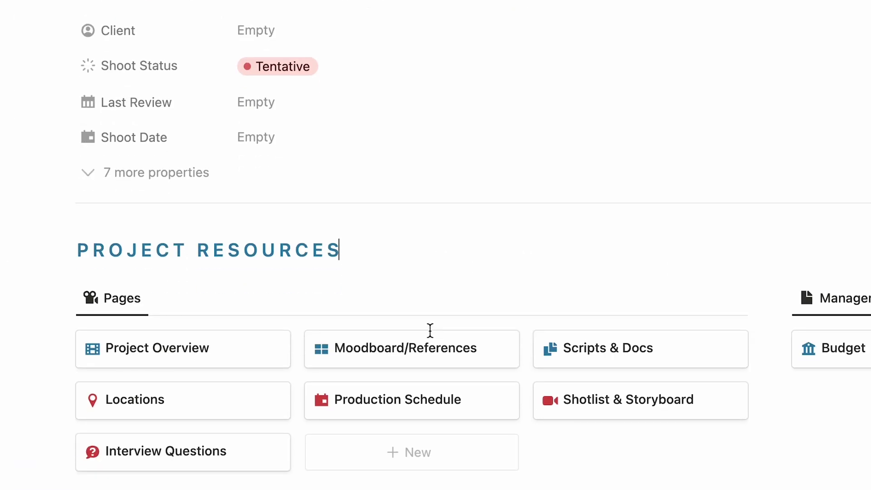
scroll(430, 338, "down", 2)
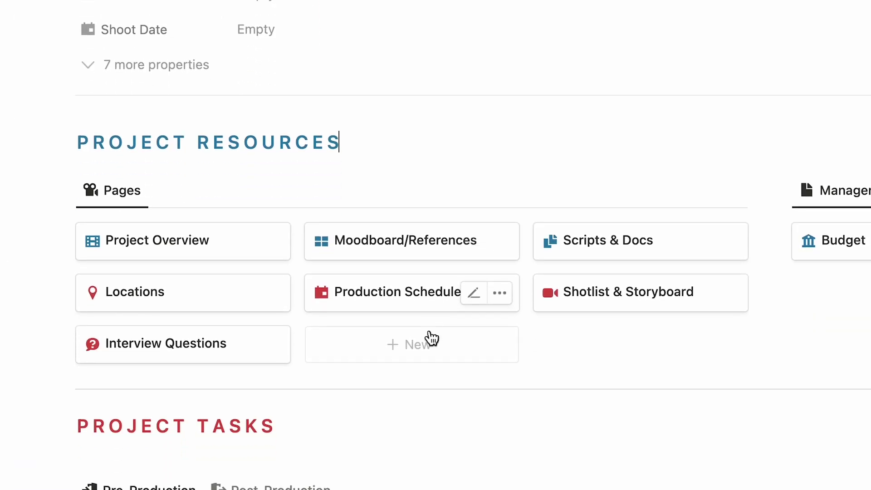
scroll(354, 384, "down", 1)
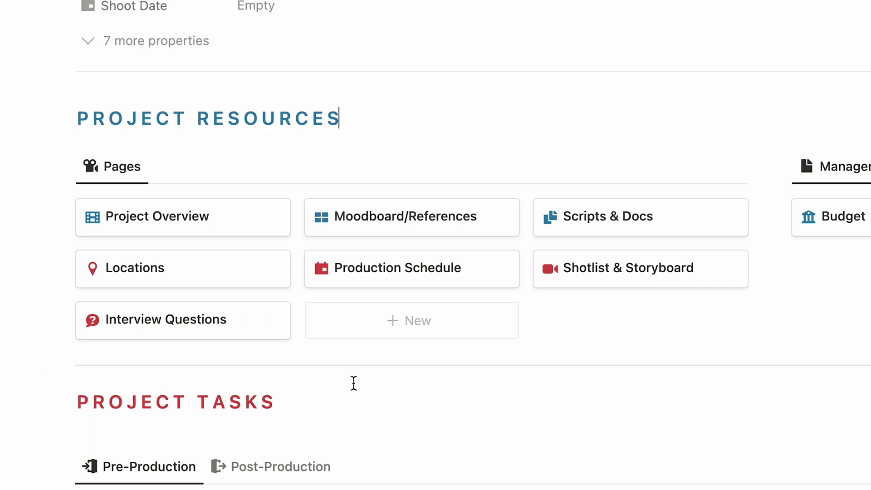
scroll(353, 383, "down", 1)
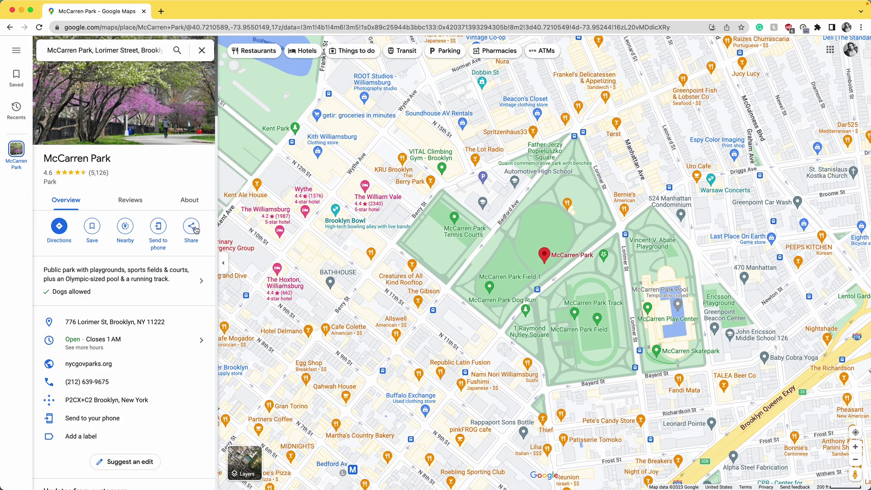
- Copy the share link for the McCarren Park listing in Google Maps
left_click(191, 227)
left_click(506, 281)
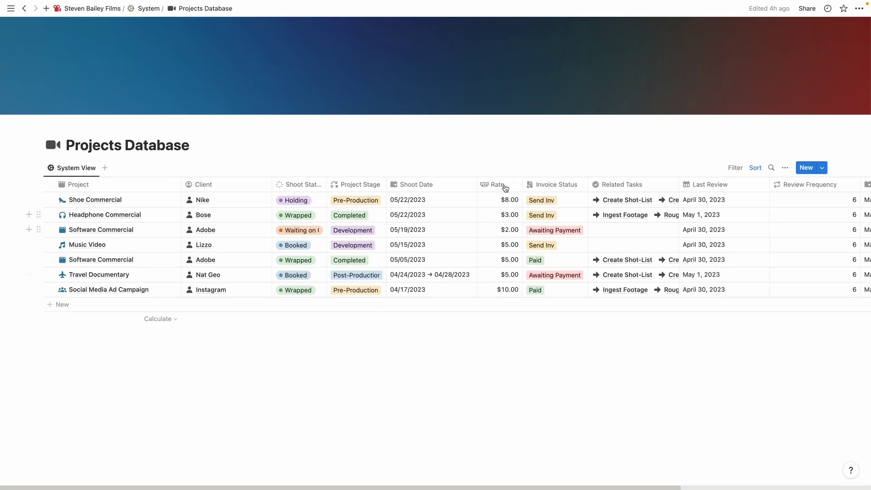
- Rename the Rate column to Budget, then go back to the Steven Bailey Films page
left_click(499, 184)
double_click(514, 203)
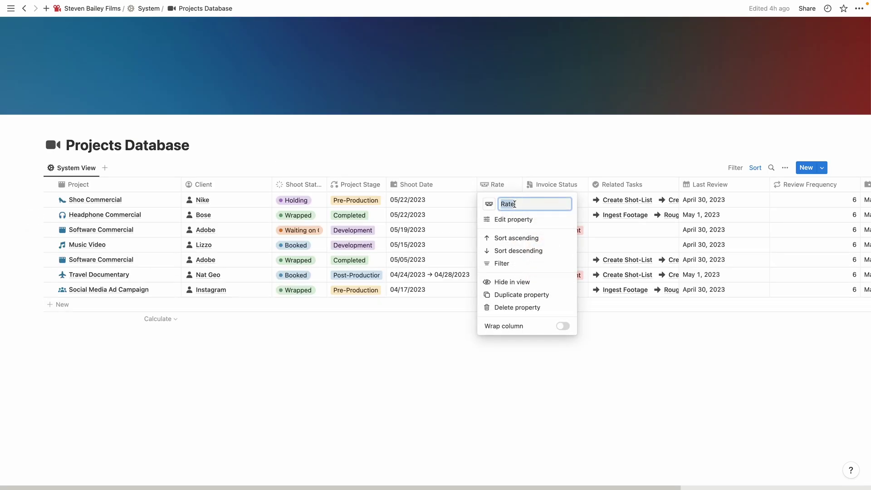
type("Budget")
key("Return")
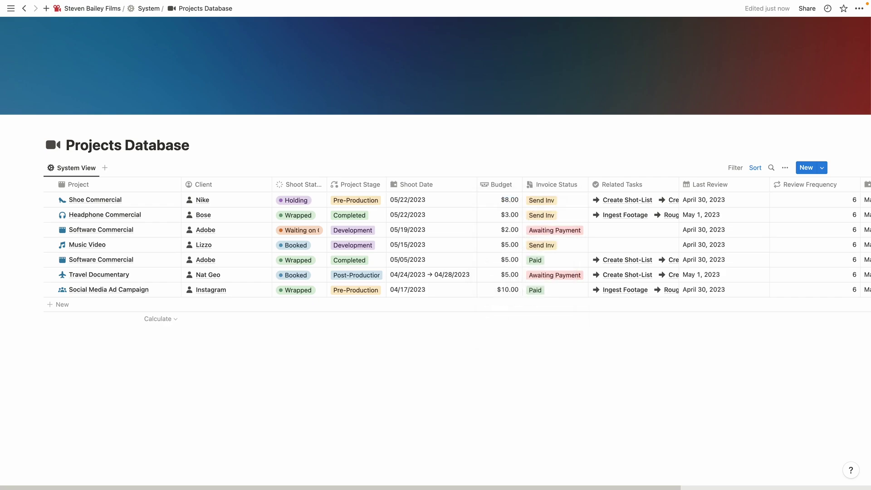
key("super+bracketleft")
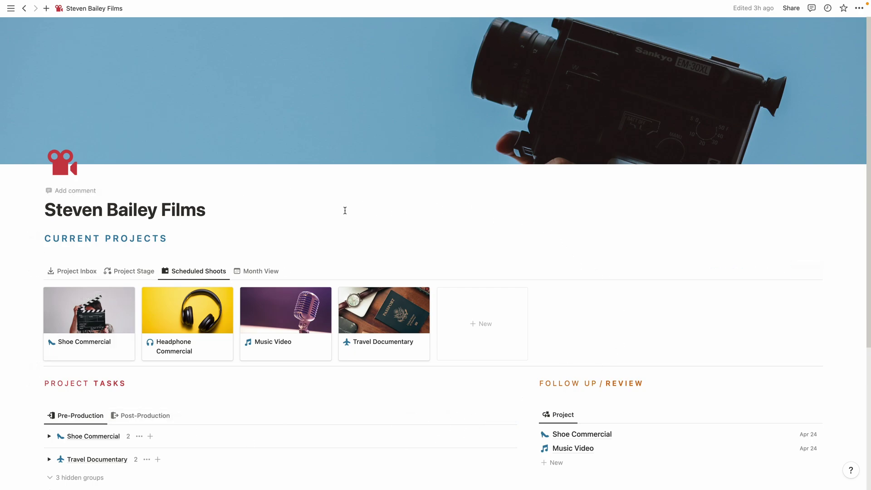
- On the Project Stage board, move Music Video into Development
left_click(76, 274)
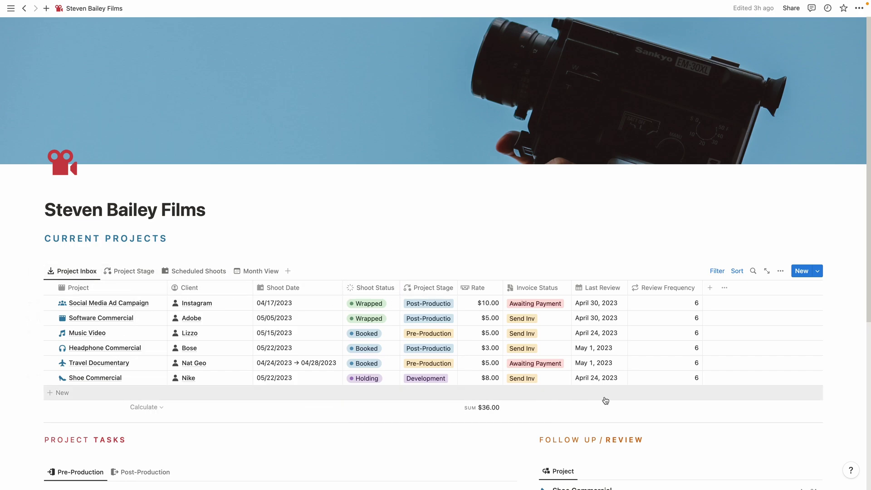
left_click(139, 274)
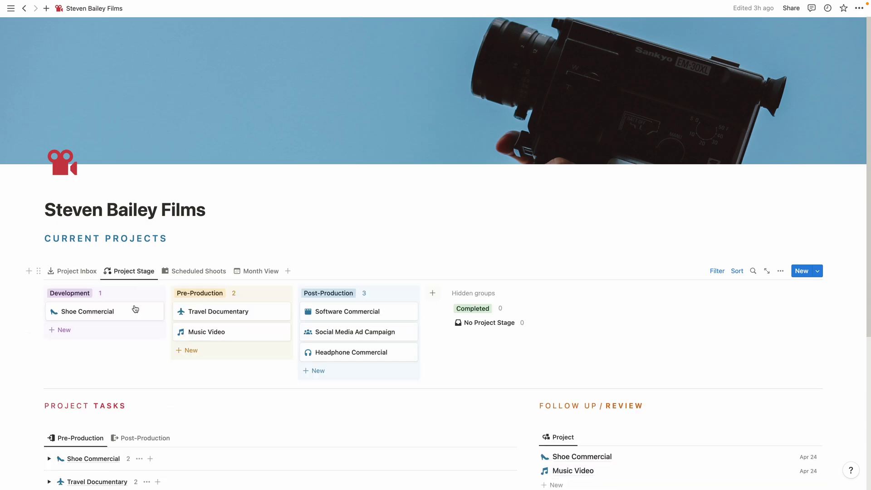
left_click_drag(200, 337, 226, 328)
- Look through the Scheduled Shoots gallery and monthly calendar, then show the Project Inbox table
left_click(195, 270)
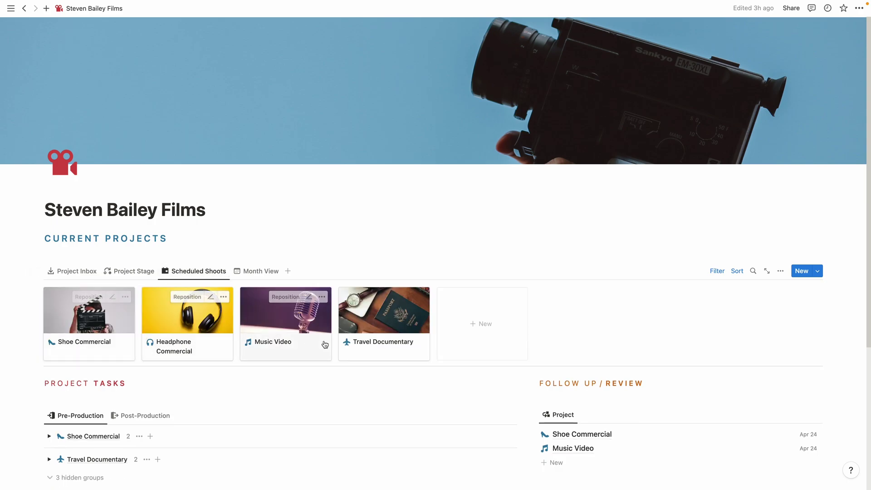
left_click(258, 274)
scroll(259, 277, "down", 5)
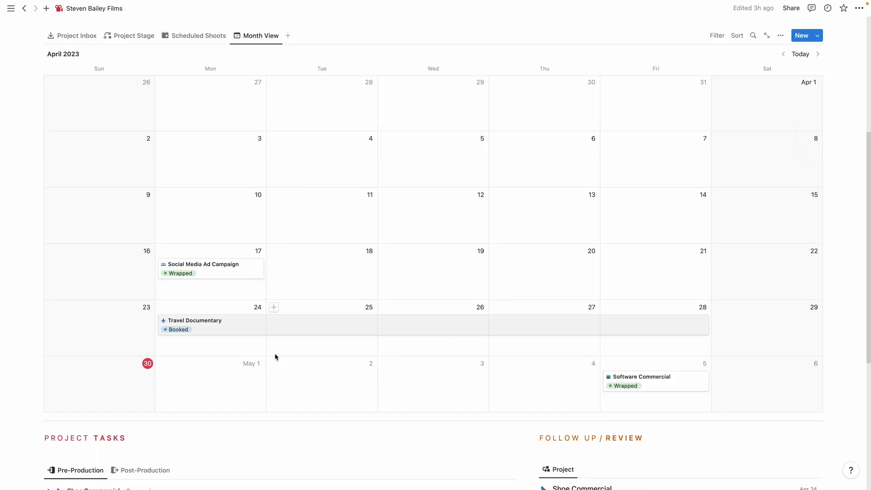
scroll(308, 375, "up", 5)
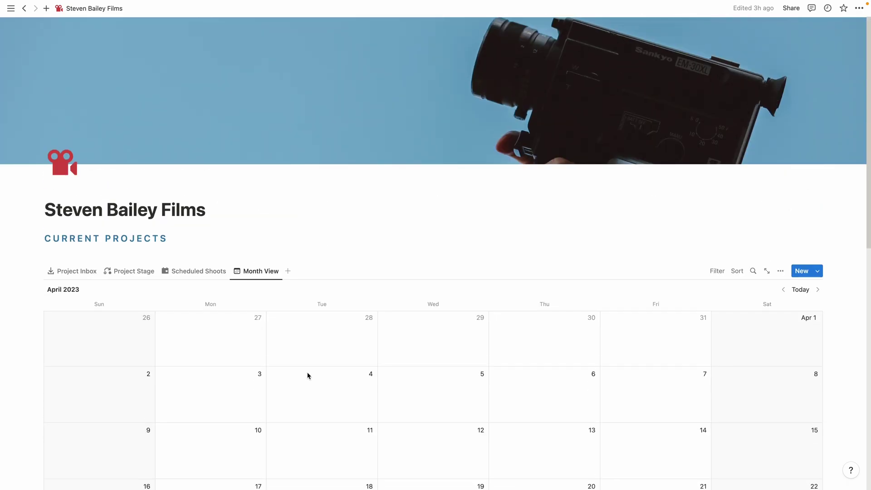
left_click(75, 271)
scroll(265, 278, "down", 4)
scroll(265, 278, "down", 1)
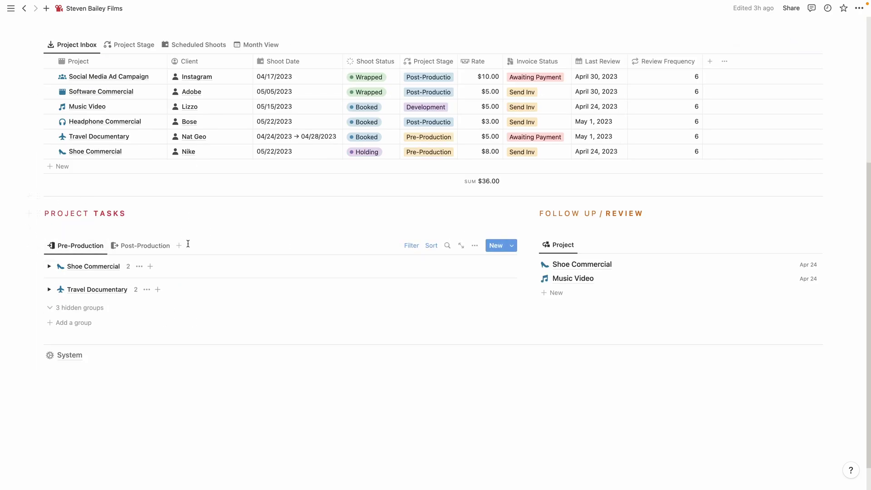
- Mark the Ingest Footage and Rough Cut post-production tasks In progress
left_click(128, 247)
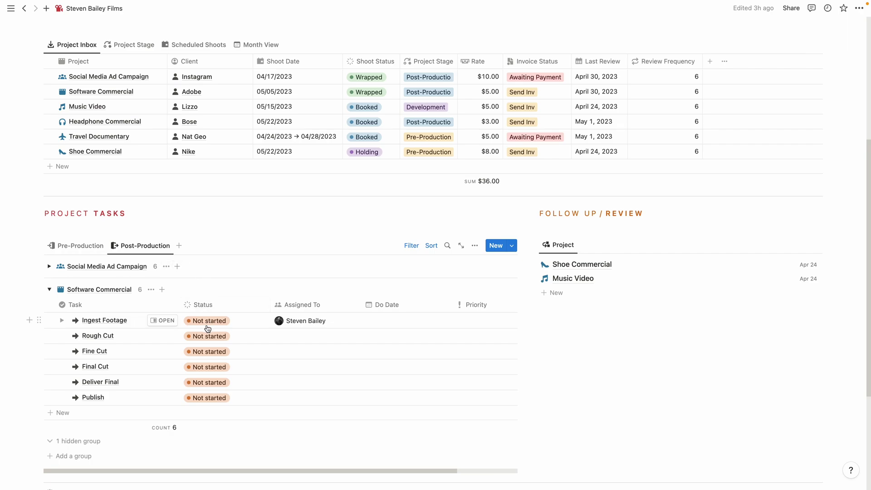
left_click(209, 323)
left_click(212, 385)
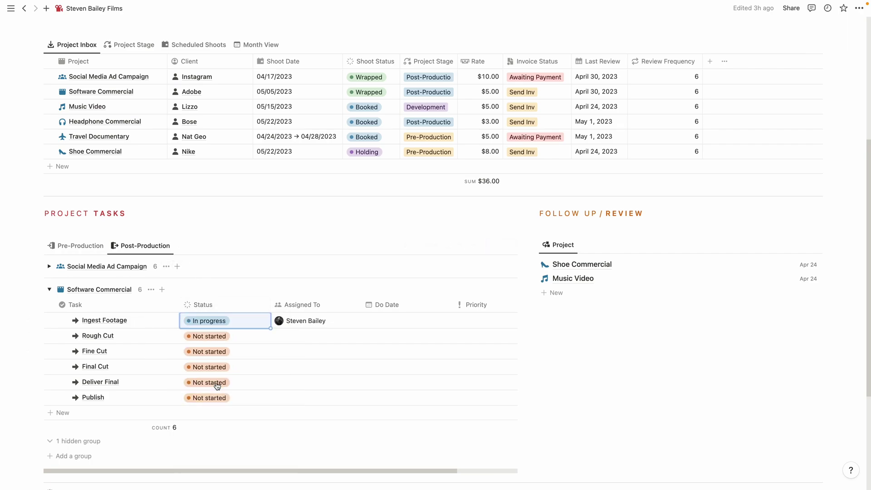
left_click(201, 341)
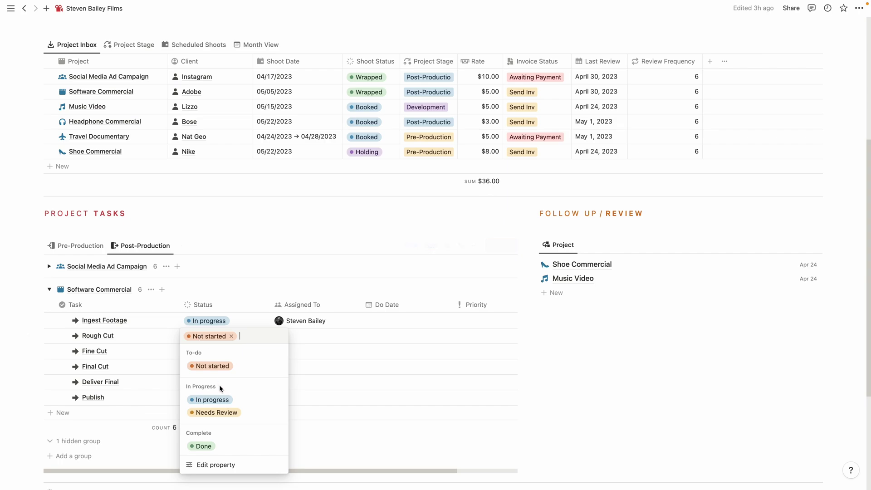
left_click(214, 399)
- Mark Travel Documentary's Create Production Schedule pre-production task In progress
left_click(87, 247)
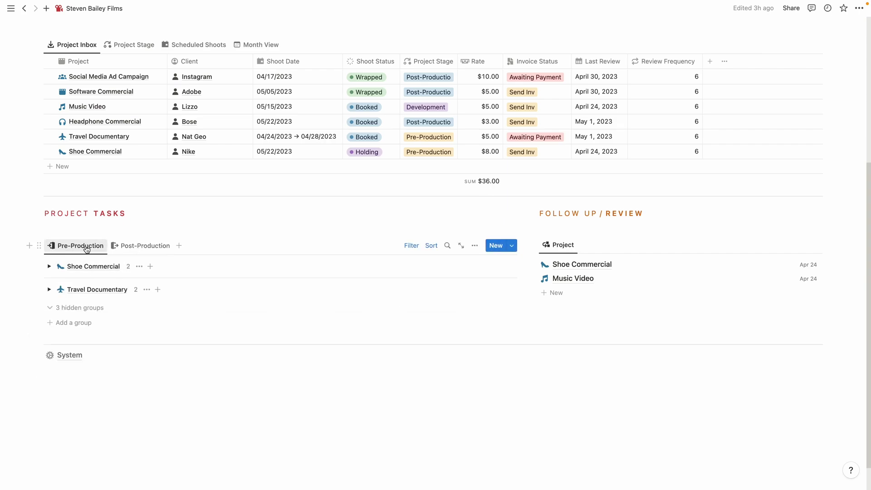
left_click(49, 266)
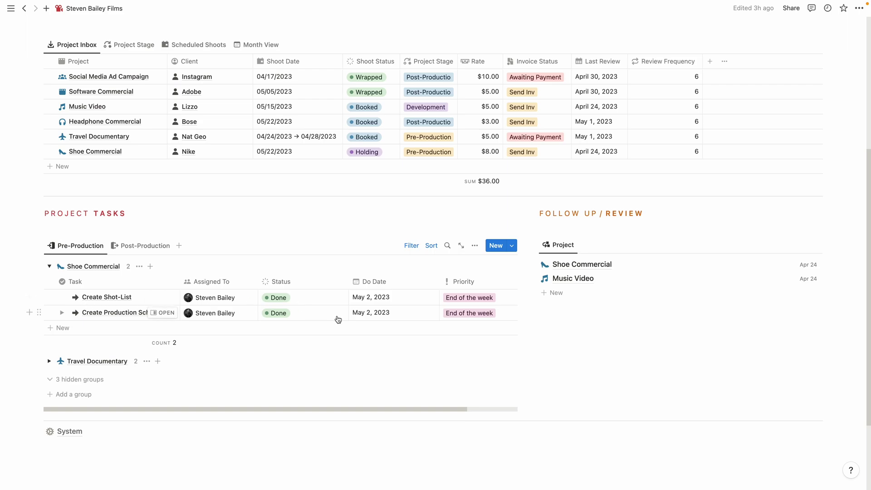
left_click(49, 267)
left_click(49, 289)
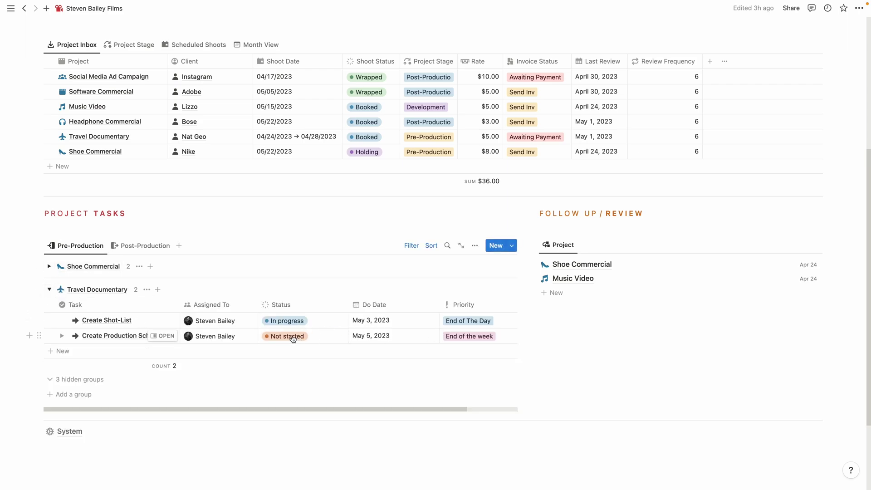
left_click(292, 337)
left_click(300, 400)
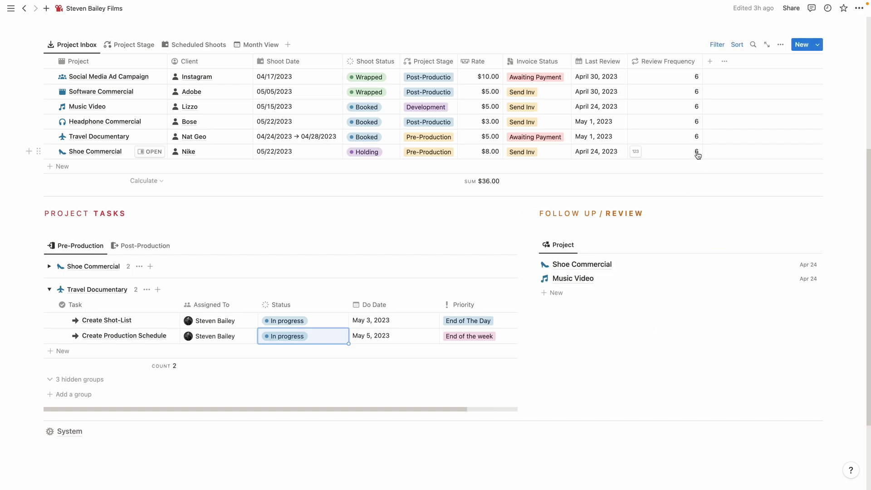
- Expand Headphone Commercial from side peek to full page and scroll through its resources and tasks
left_click(104, 121)
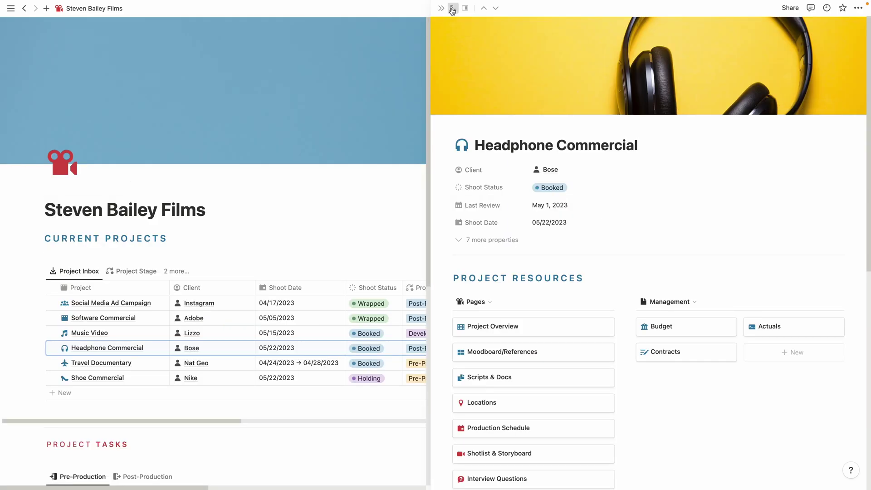
left_click(452, 9)
scroll(474, 227, "down", 3)
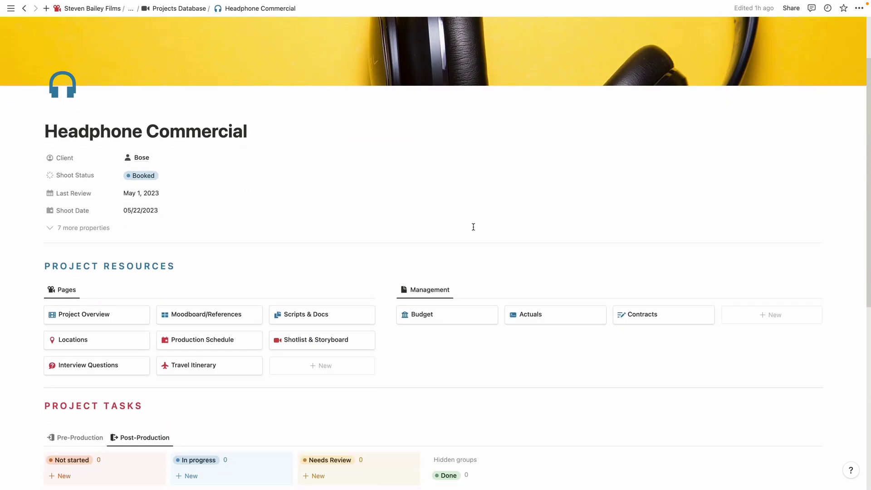
scroll(473, 227, "down", 5)
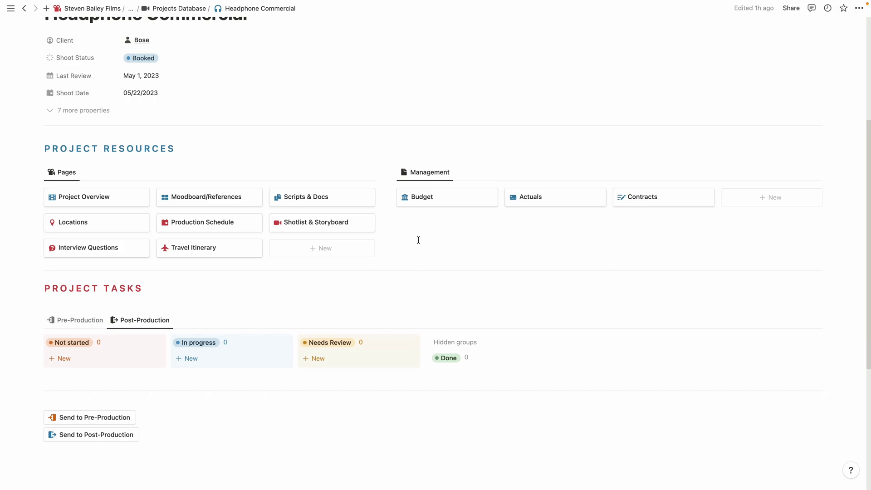
scroll(419, 240, "down", 1)
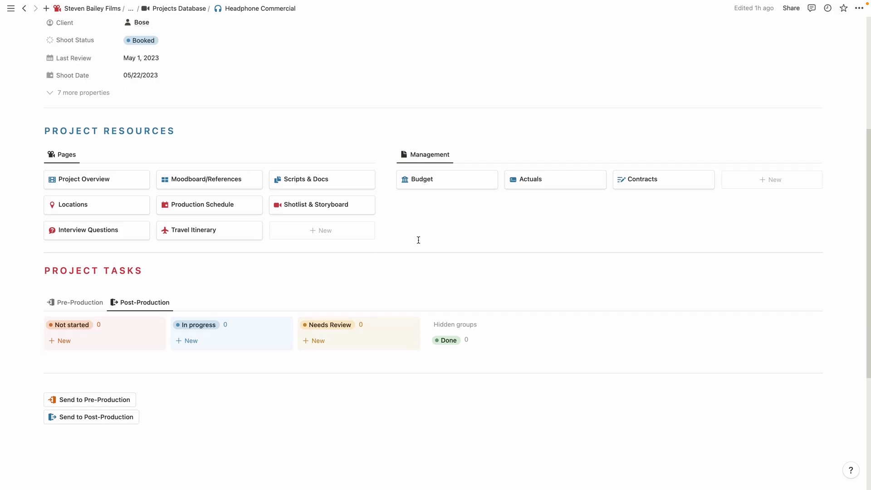
scroll(418, 240, "up", 1)
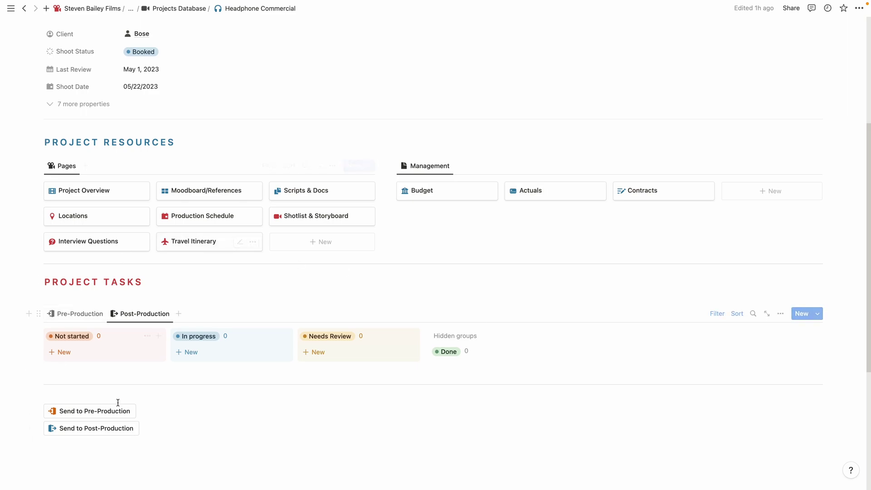
- Send Headphone Commercial to Post-Production, confirm Yes, and view its new Post-Production tasks
left_click(82, 319)
left_click(126, 315)
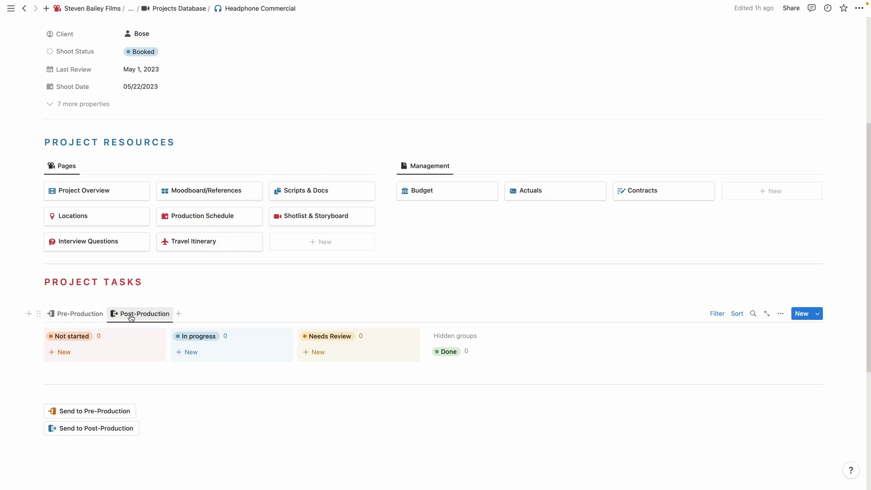
left_click(77, 314)
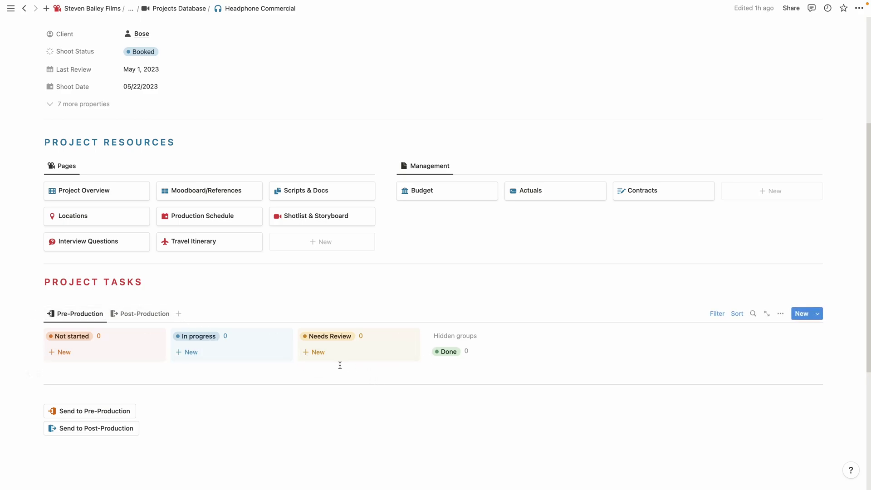
scroll(340, 365, "down", 3)
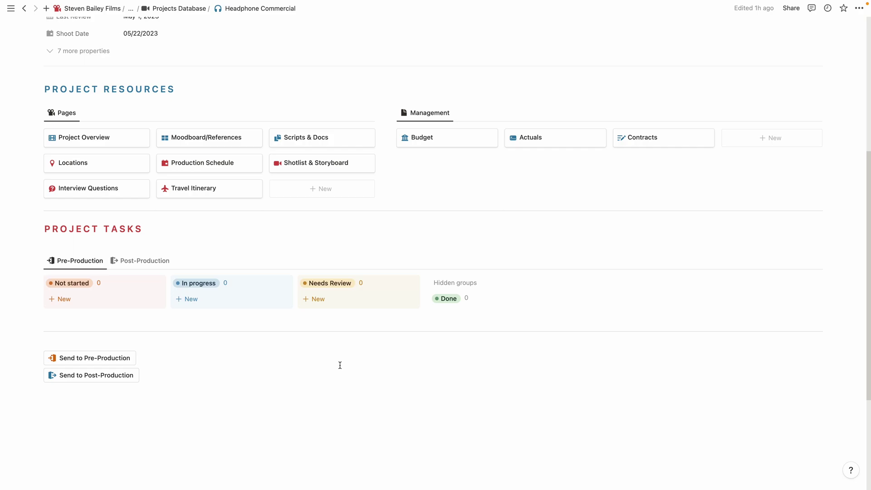
scroll(272, 358, "up", 1)
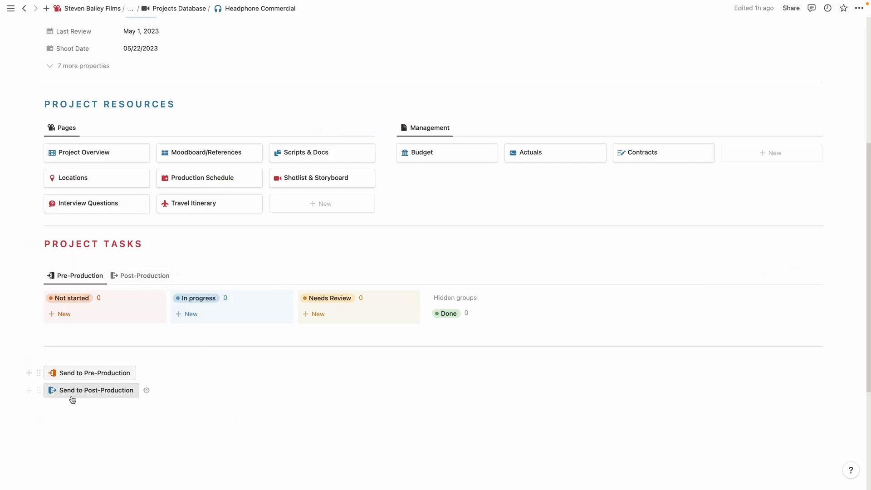
left_click(98, 393)
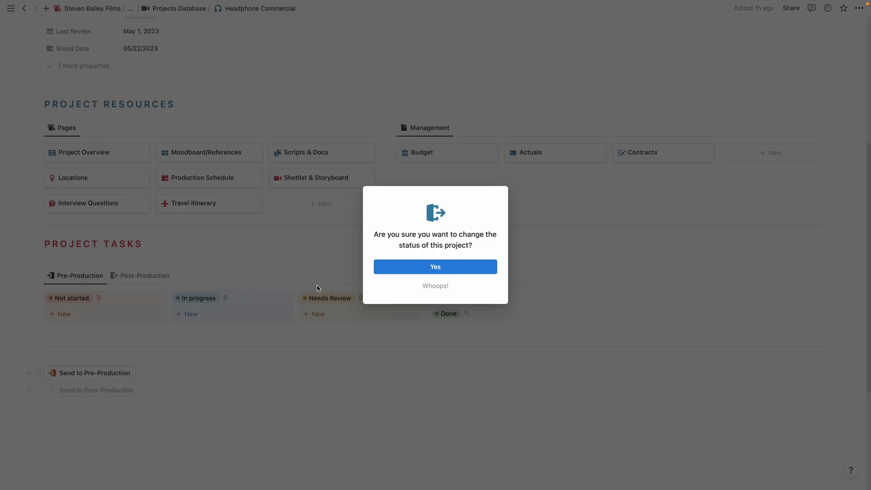
left_click(428, 271)
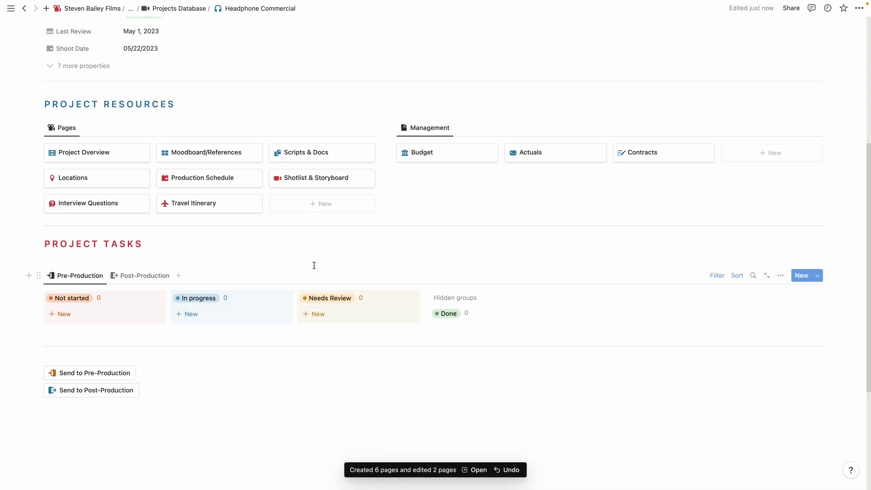
left_click(140, 276)
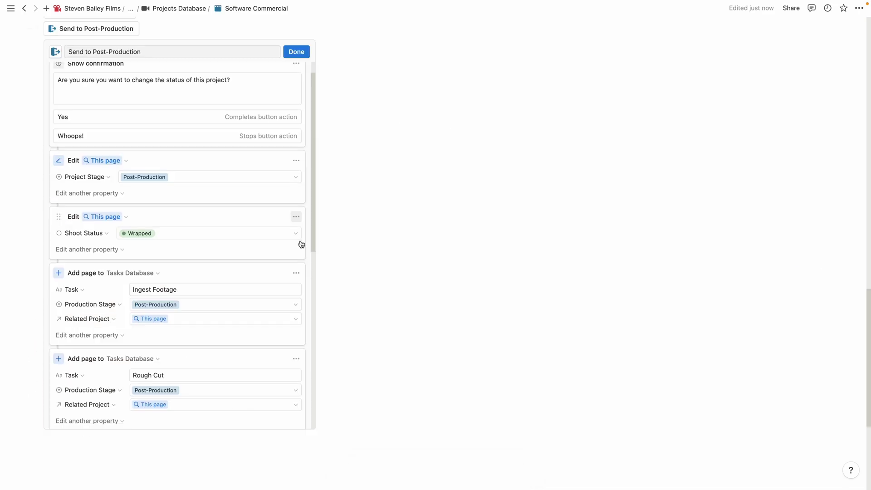
- Add an Assigned To team member to the button's Ingest Footage task and save the automation
scroll(301, 245, "down", 1)
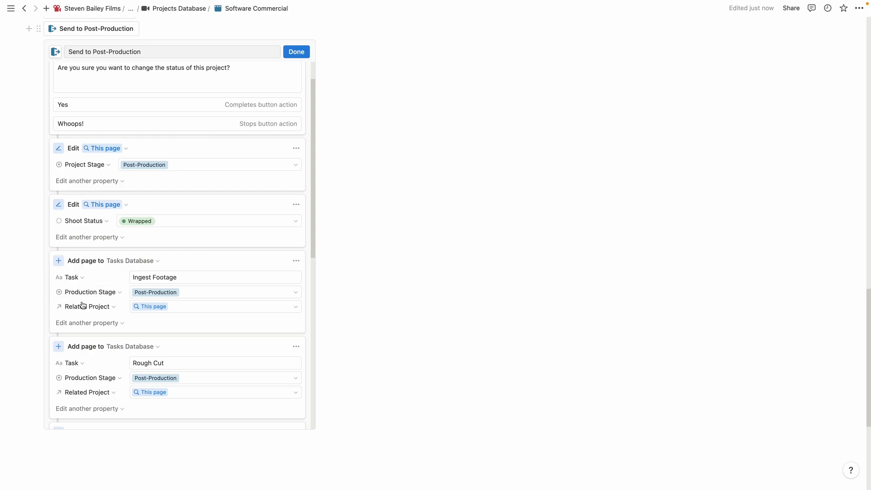
left_click(93, 322)
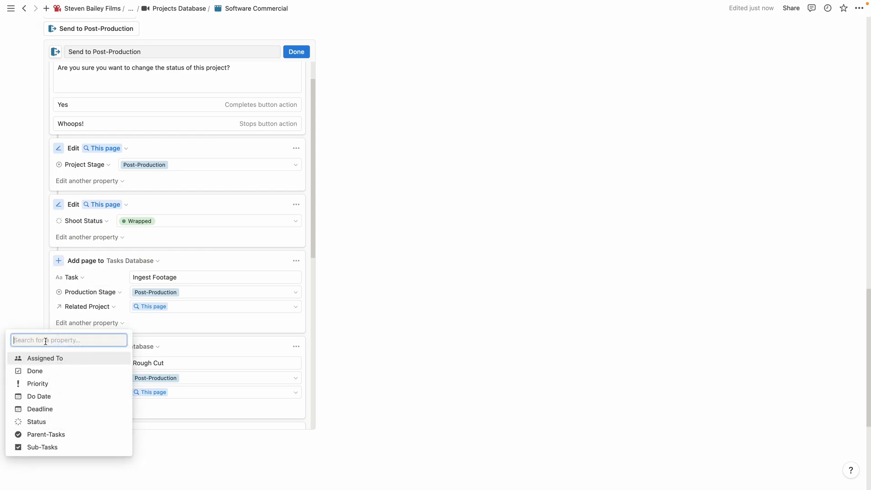
left_click(45, 359)
left_click(146, 321)
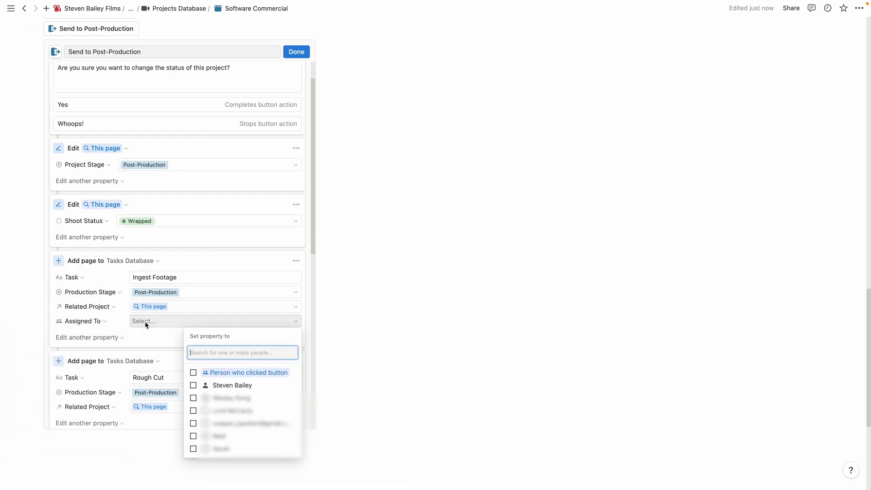
left_click(218, 385)
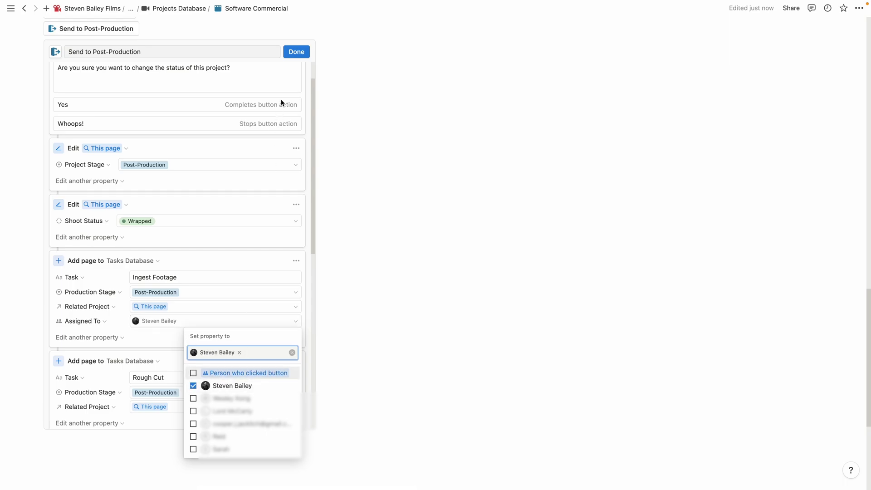
left_click(300, 59)
left_click(297, 52)
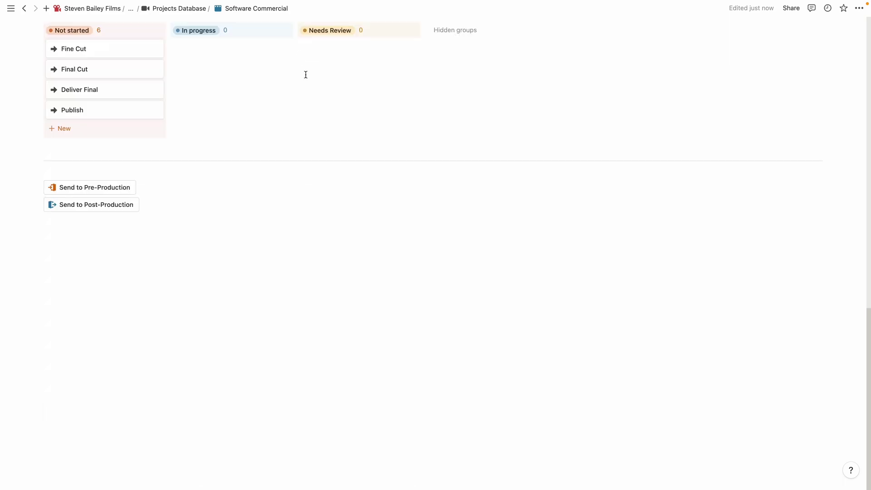
- Collapse the Software Commercial page's extra properties
scroll(290, 301, "up", 4)
scroll(302, 346, "up", 7)
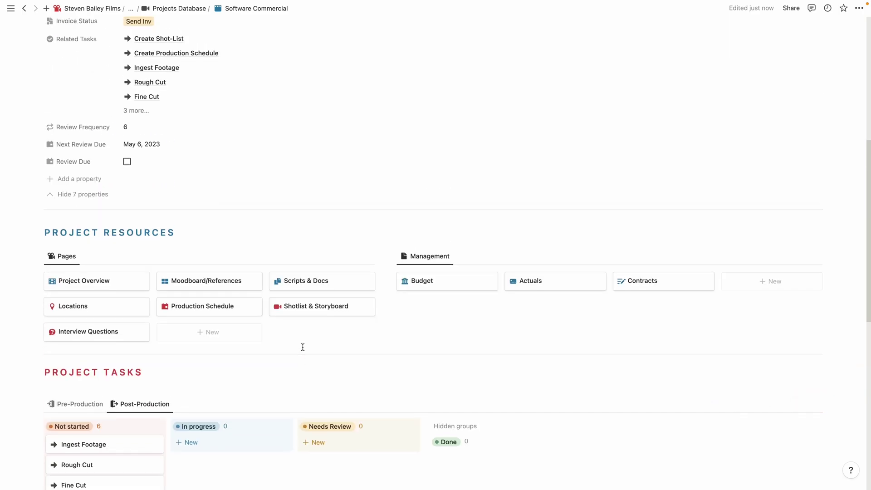
scroll(302, 347, "up", 4)
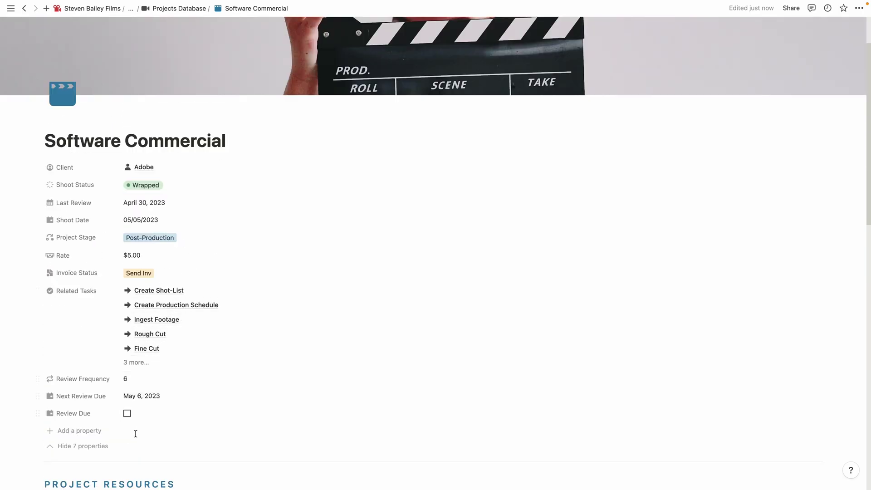
left_click(101, 451)
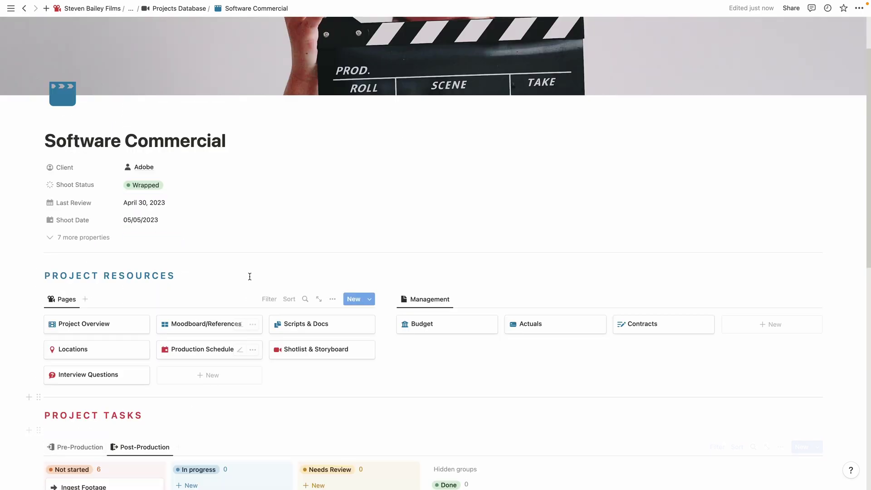
- Return to the Steven Bailey Films dashboard and show the Project Inbox table
left_click(93, 8)
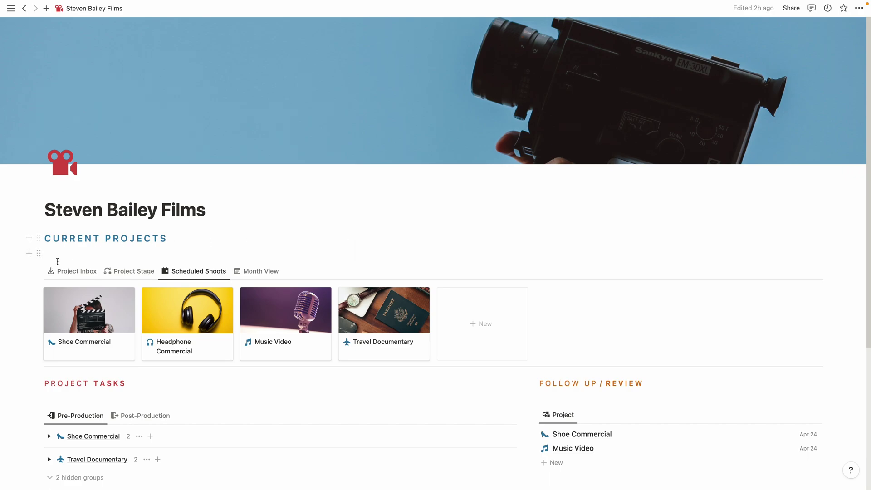
left_click(75, 271)
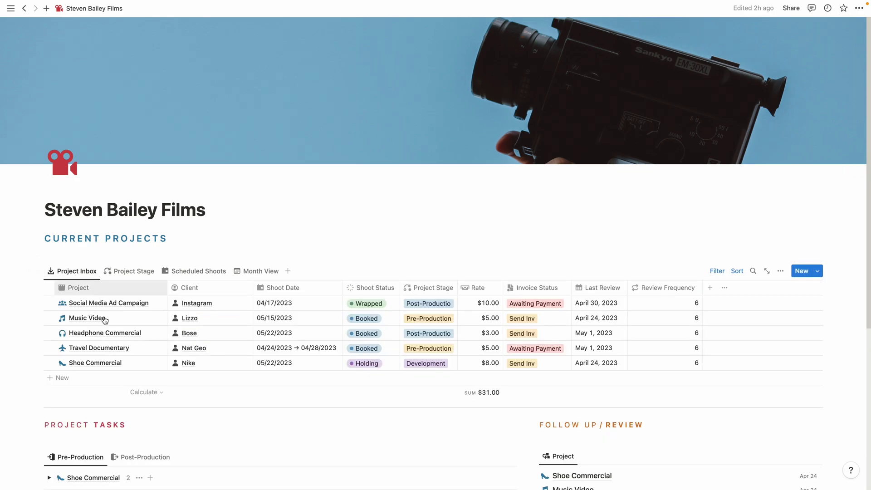
- Add a new project row titled Software Commercial, linking Adobe as a new client
left_click(128, 378)
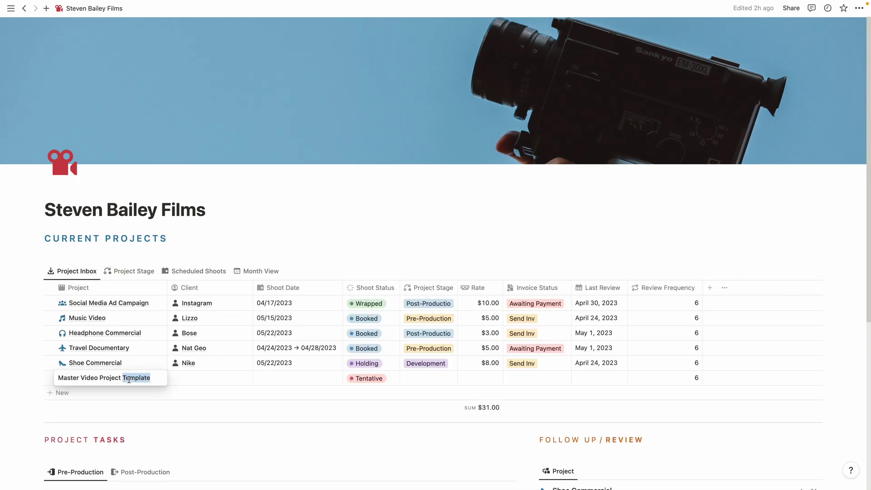
triple_click(129, 380)
type("Soft")
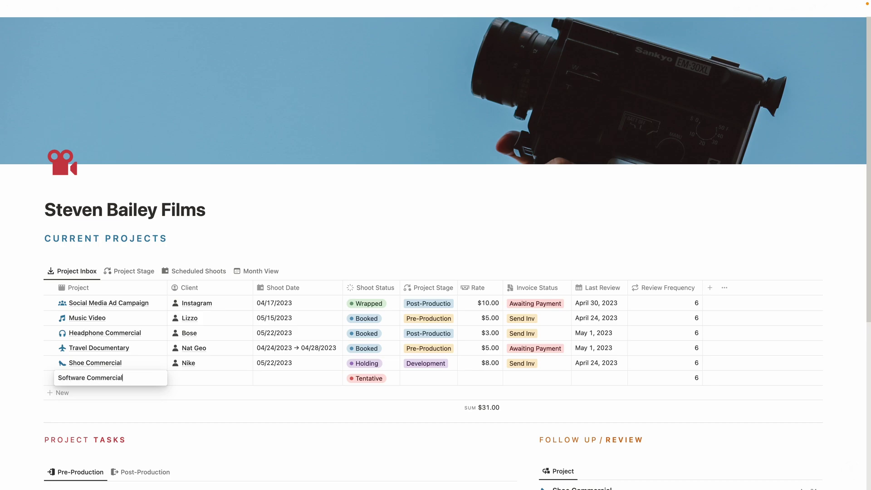
type("ware Commercial")
key("Tab")
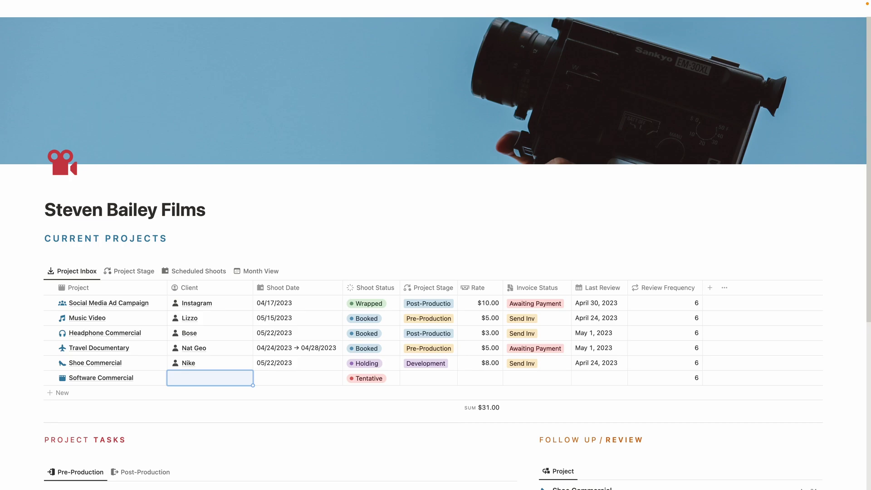
type("Adobe")
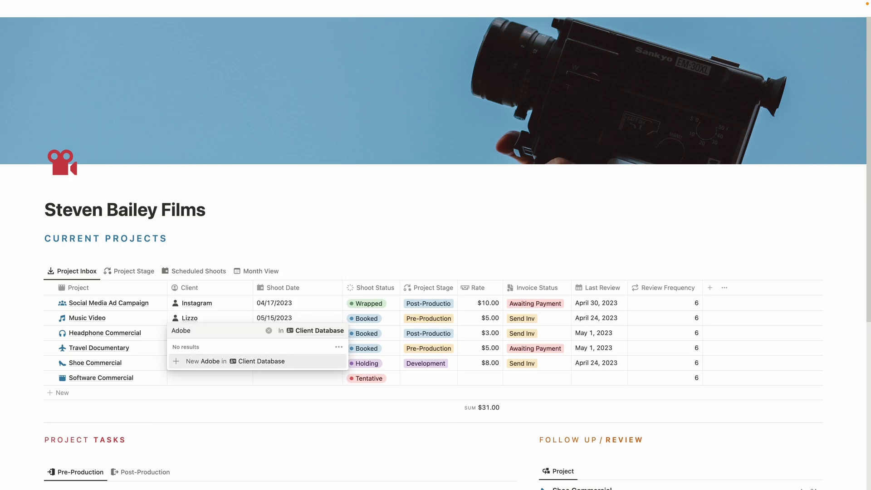
key("Return")
key("Escape")
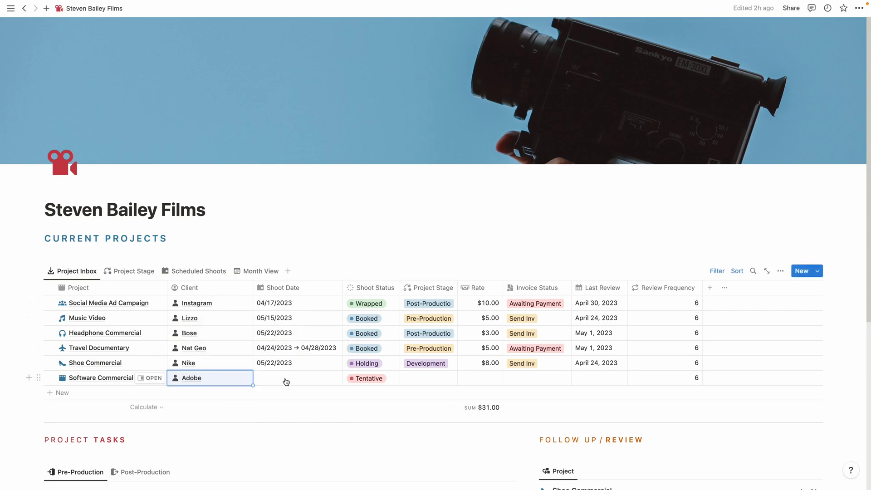
- Set the shoot date to 05/05/2023, shoot status to Holding and project stage to Development
left_click(286, 379)
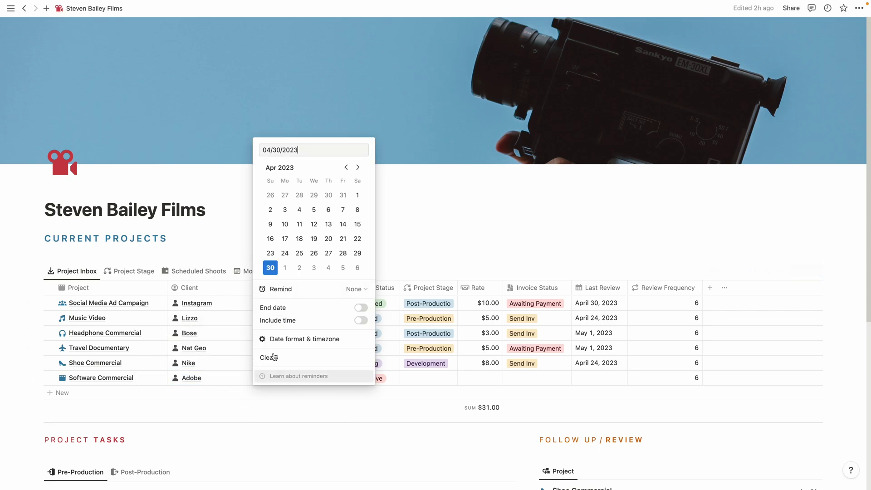
left_click(344, 271)
key("Escape")
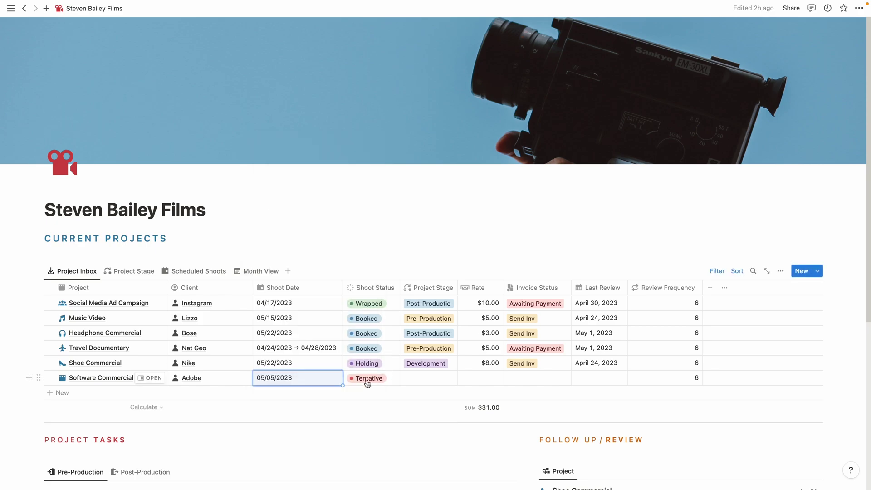
left_click(368, 384)
left_click(369, 296)
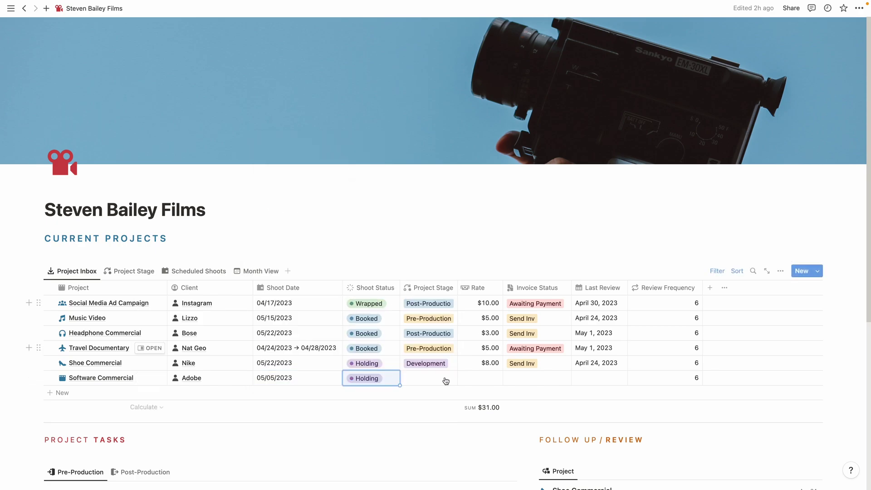
left_click(425, 382)
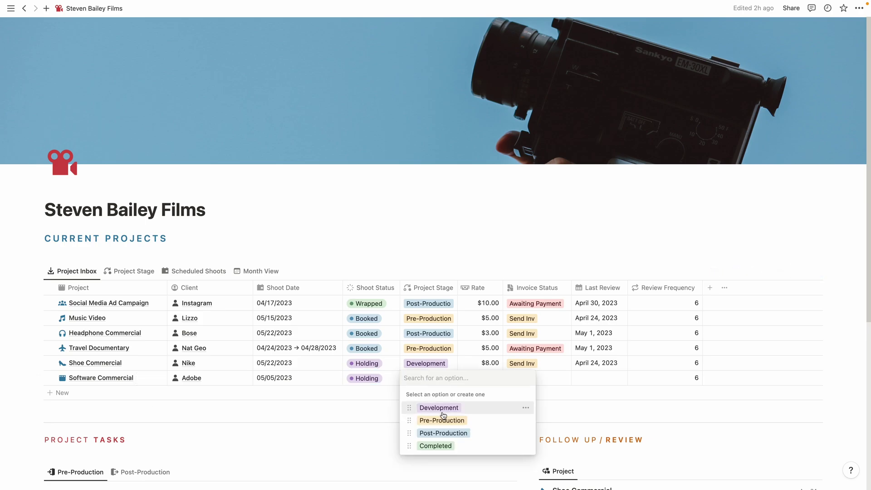
left_click(425, 408)
- Enter a $5.00 rate, set the invoice status to Send Inv, and pick the last review date
left_click(490, 380)
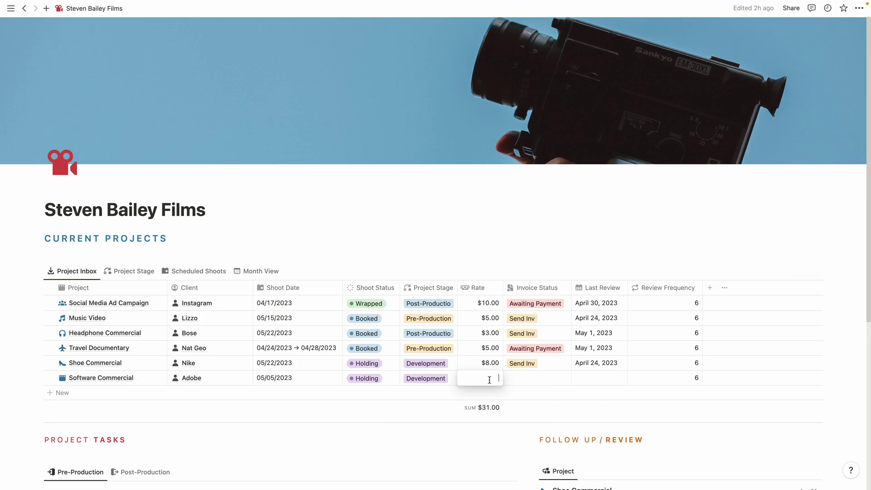
type("5")
key("Return")
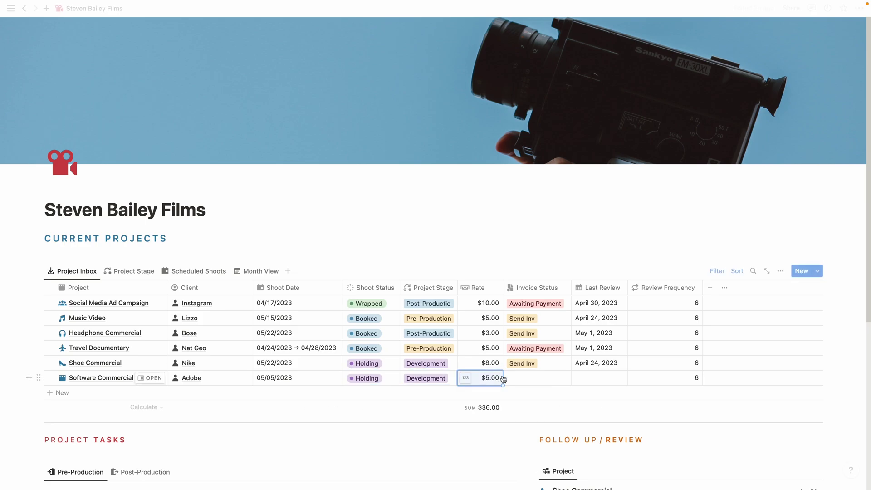
left_click(526, 379)
left_click(542, 411)
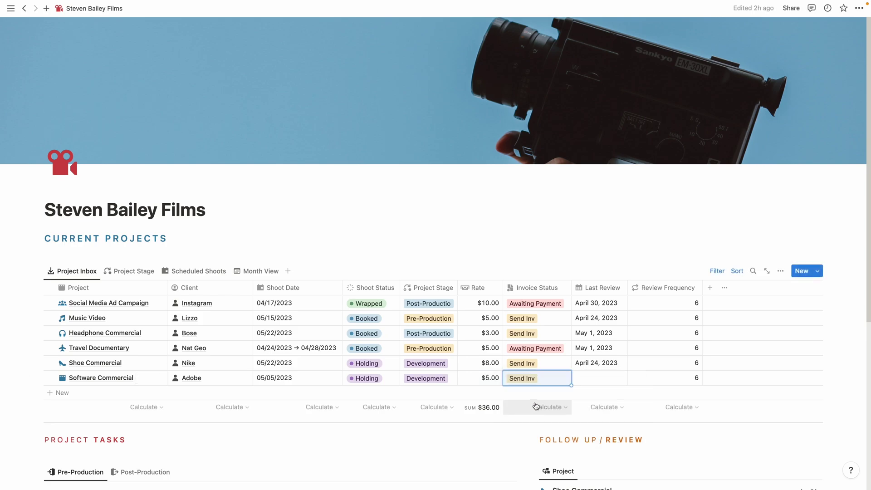
left_click(597, 383)
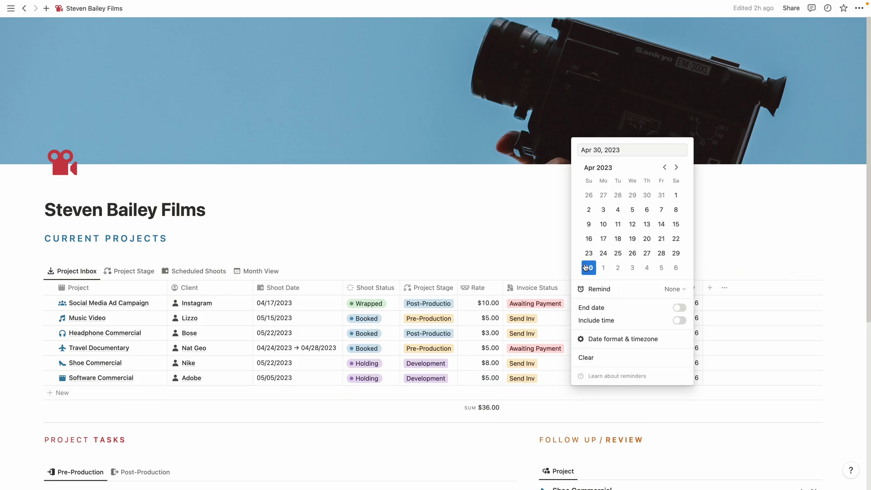
- Confirm the April 30, 2023 review date, then browse the Project Stage, Scheduled Shoots and Month View layouts
key("Escape")
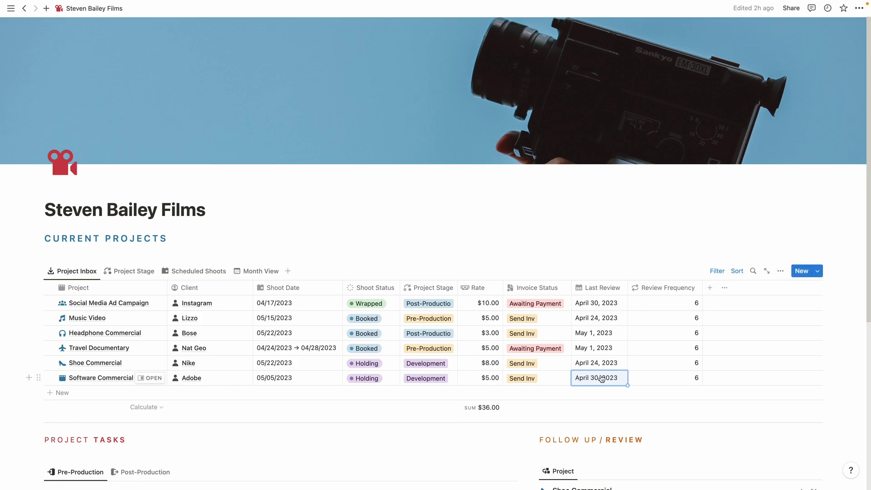
left_click(135, 271)
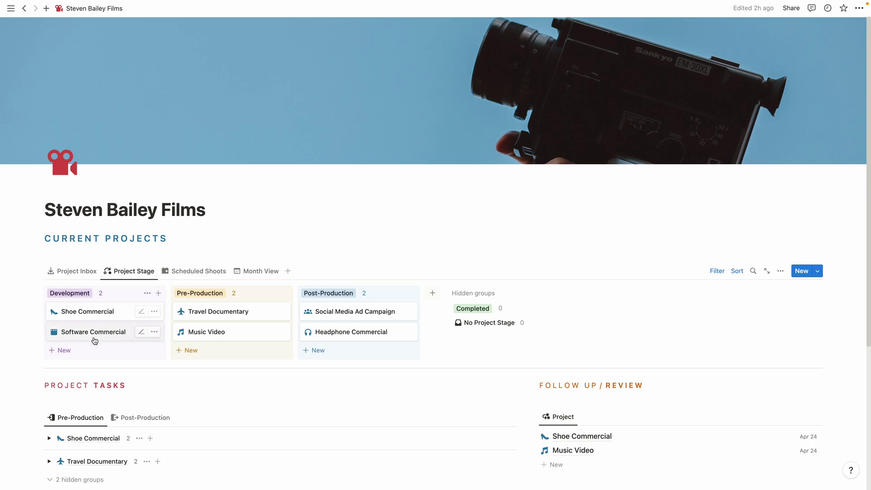
left_click(190, 271)
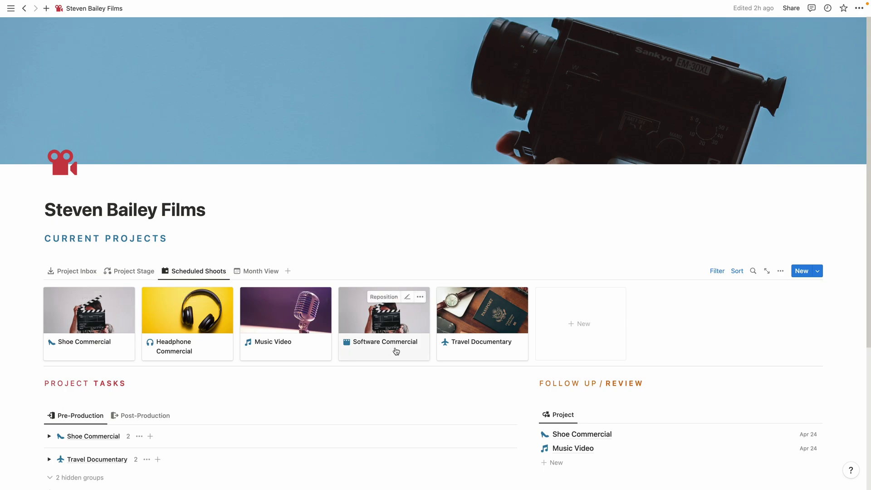
left_click(261, 272)
scroll(259, 277, "down", 5)
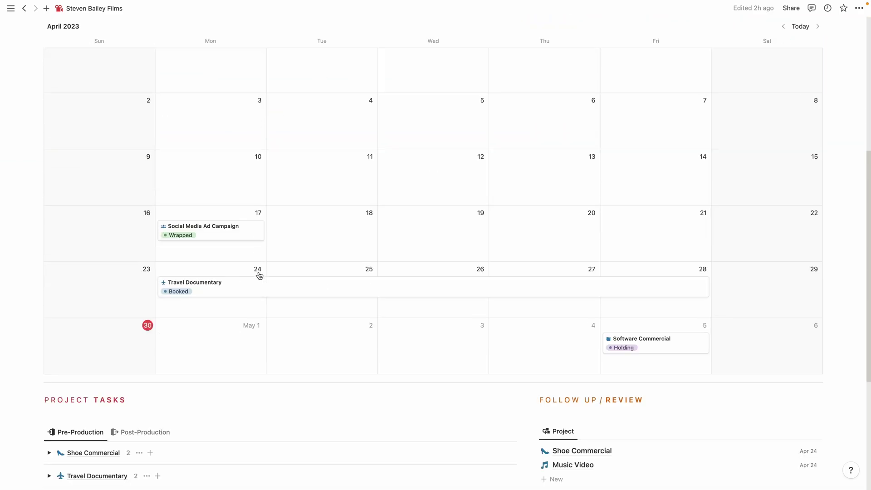
scroll(664, 348, "up", 10)
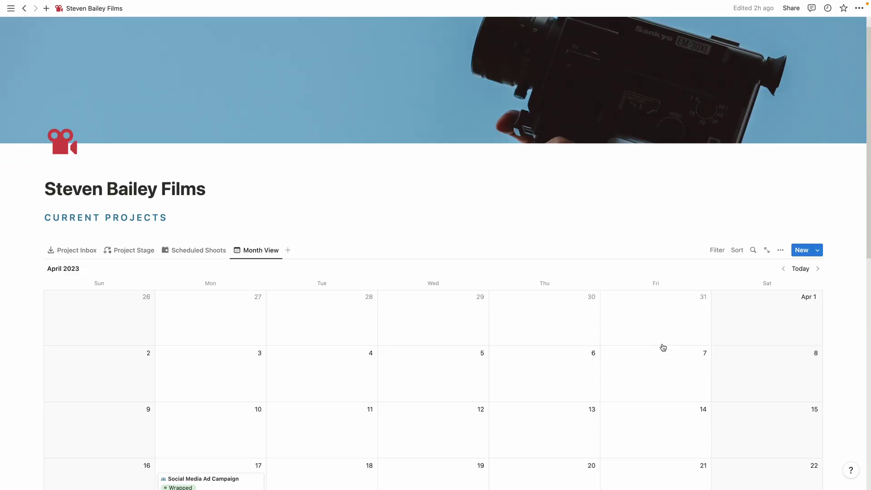
- Open the Software Commercial page and change its Shoot Status to Booked
left_click(125, 262)
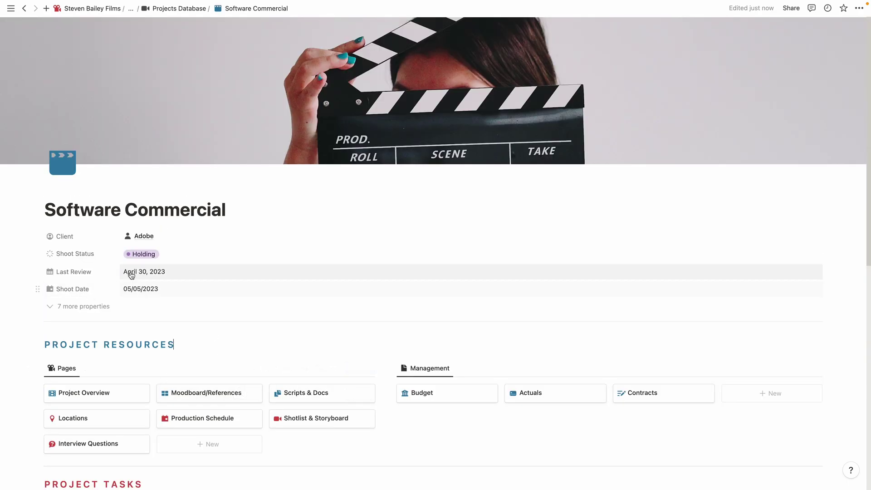
left_click(151, 253)
left_click(172, 374)
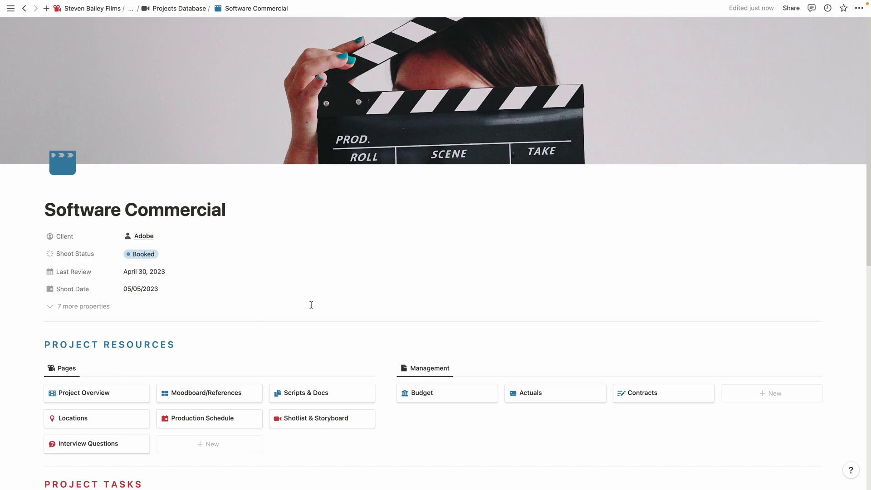
scroll(312, 305, "down", 5)
- Send Software Commercial to Pre-Production, confirm the change, and review the three new tasks
left_click(93, 363)
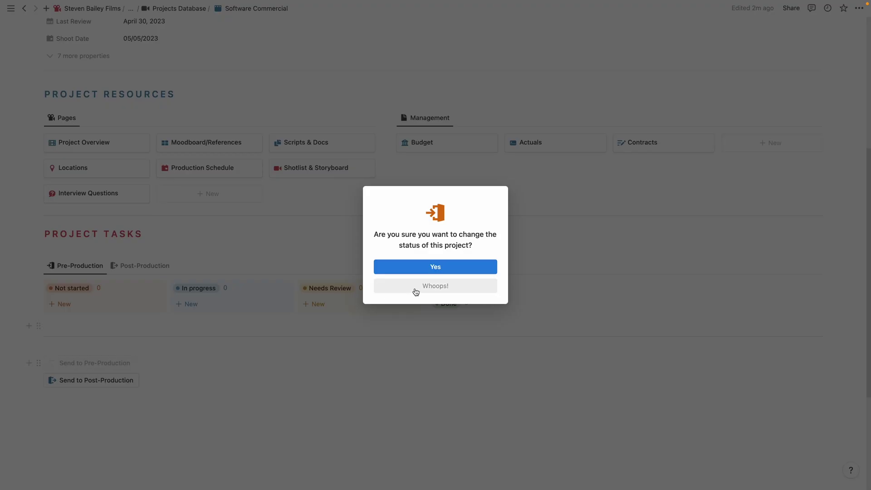
left_click(428, 271)
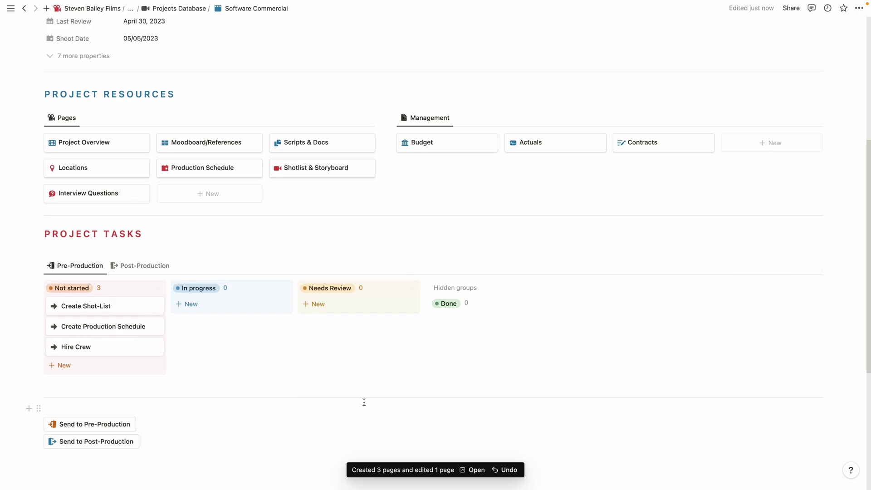
scroll(266, 357, "down", 1)
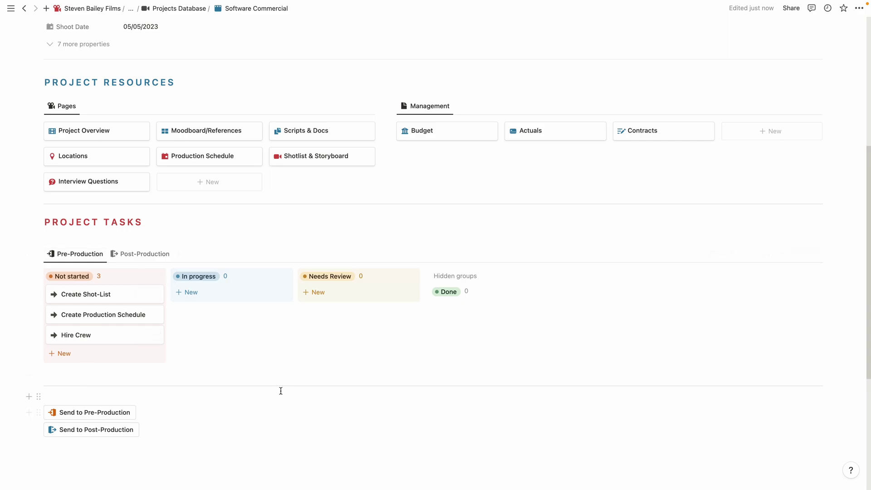
scroll(281, 391, "up", 5)
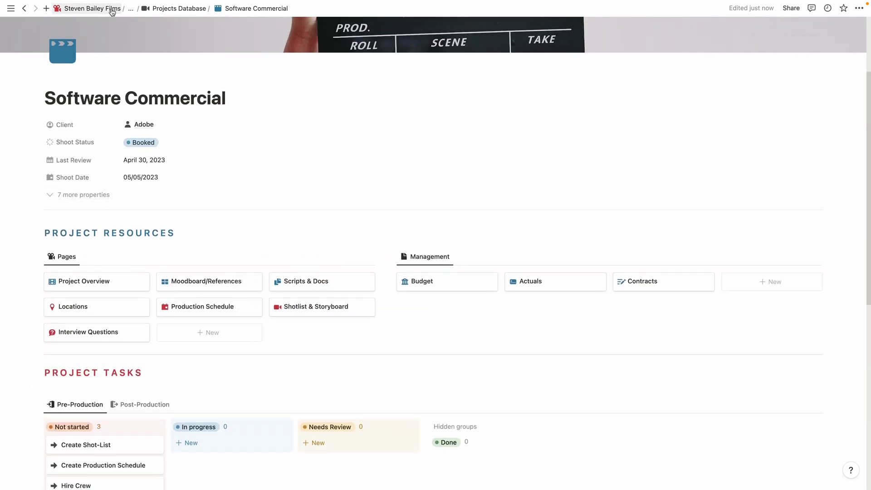
- Go to the Steven Bailey Films dashboard and expand the Software Commercial group in Project Tasks
left_click(112, 10)
scroll(306, 234, "down", 2)
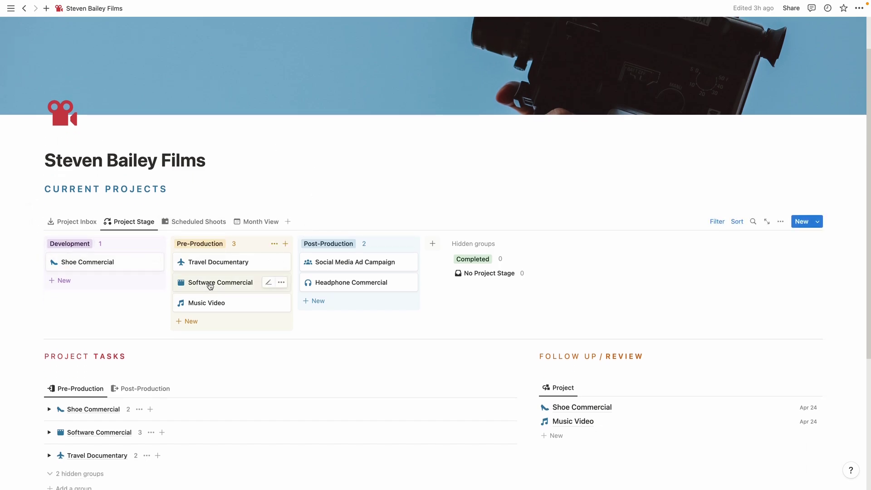
scroll(210, 286, "down", 5)
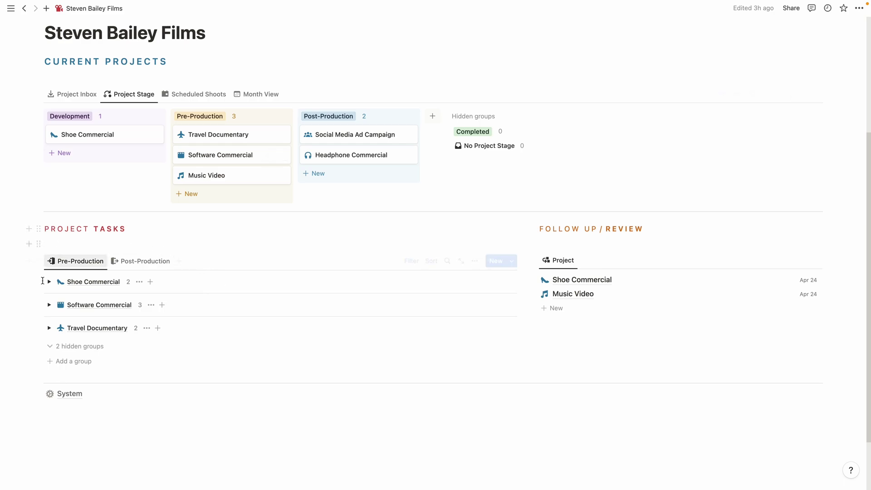
left_click(49, 305)
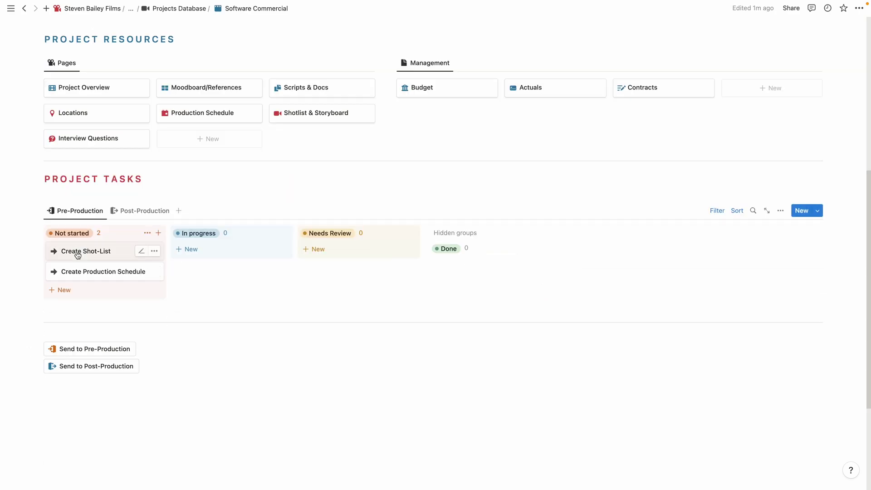
- Move Create Shot-List to In progress and open Shotlist & Storyboard as a full page
left_click_drag(74, 252, 275, 236)
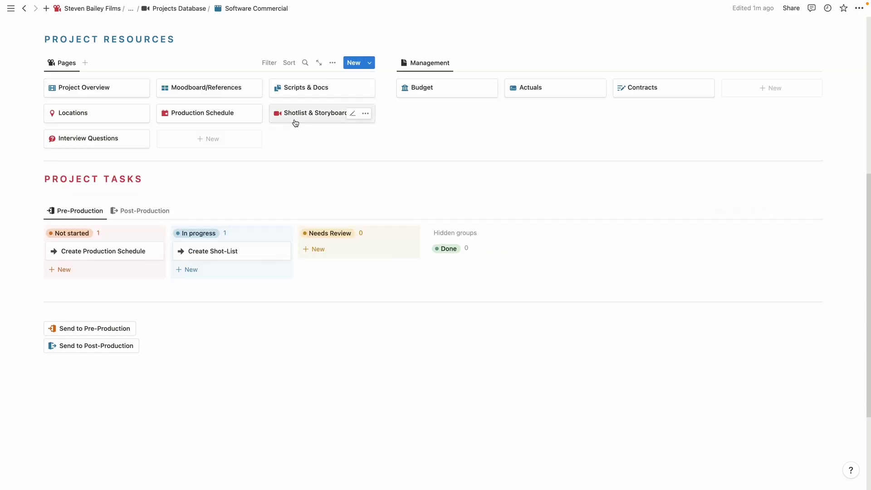
left_click(296, 123)
left_click(451, 9)
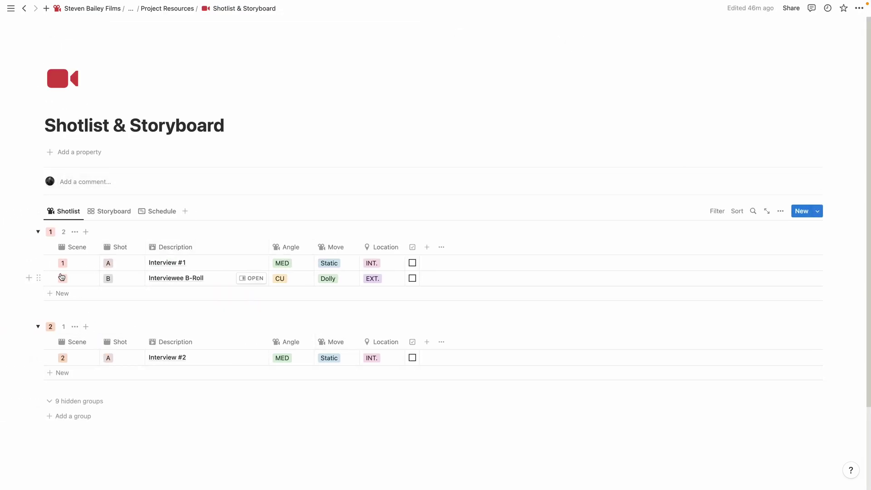
- Check off the Interview #1, Interviewee B-Roll and Interview #2 shots, then view the Storyboard gallery
left_click(38, 232)
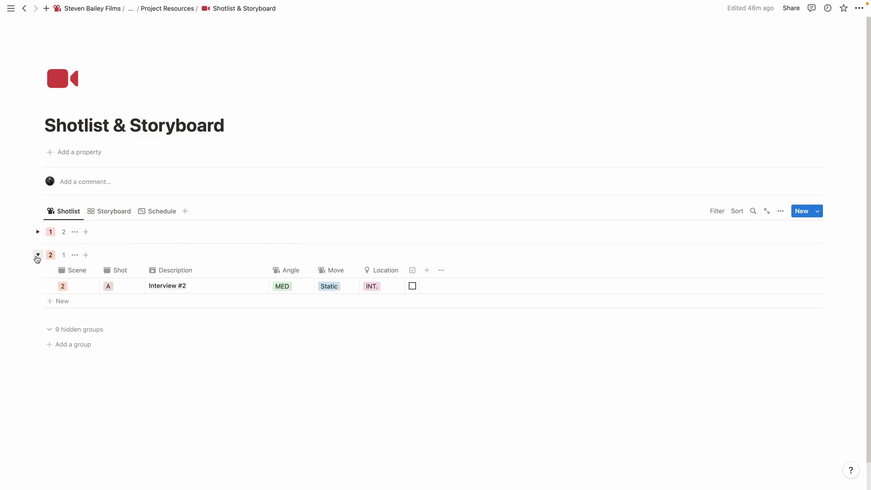
left_click(38, 255)
left_click(38, 255)
left_click(38, 231)
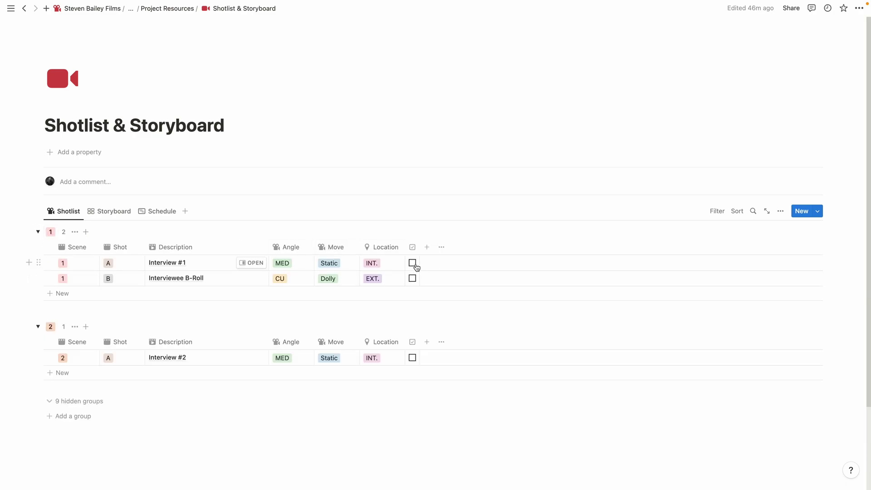
left_click(412, 263)
left_click(412, 278)
left_click(412, 359)
left_click(104, 211)
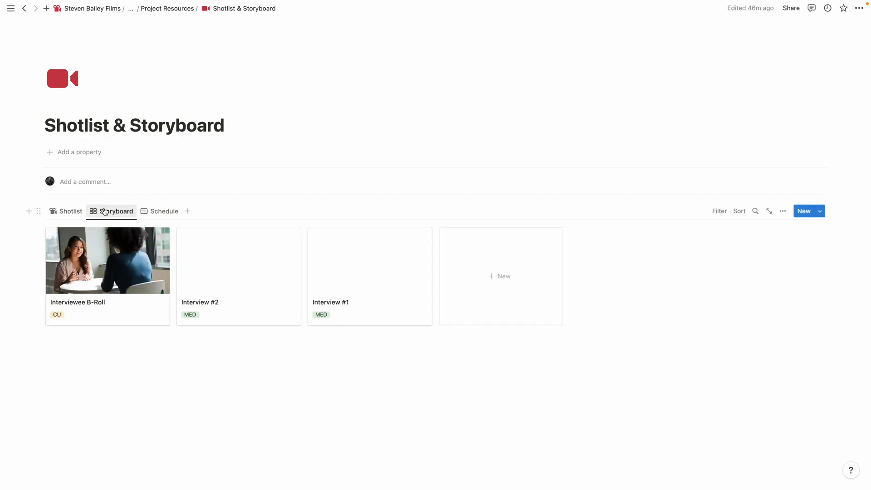
- Back on Software Commercial, send it to Post-Production, confirm, and review the Post-Production task board
key("super+bracketleft")
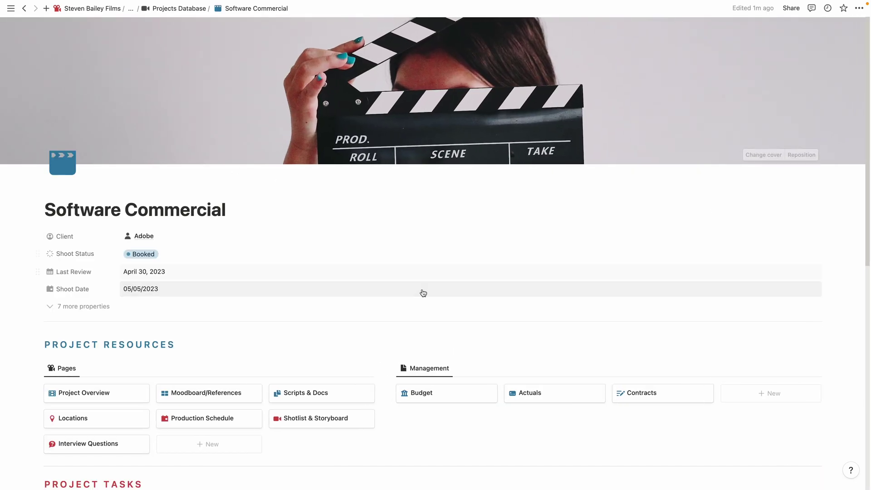
scroll(422, 292, "down", 5)
scroll(427, 338, "down", 1)
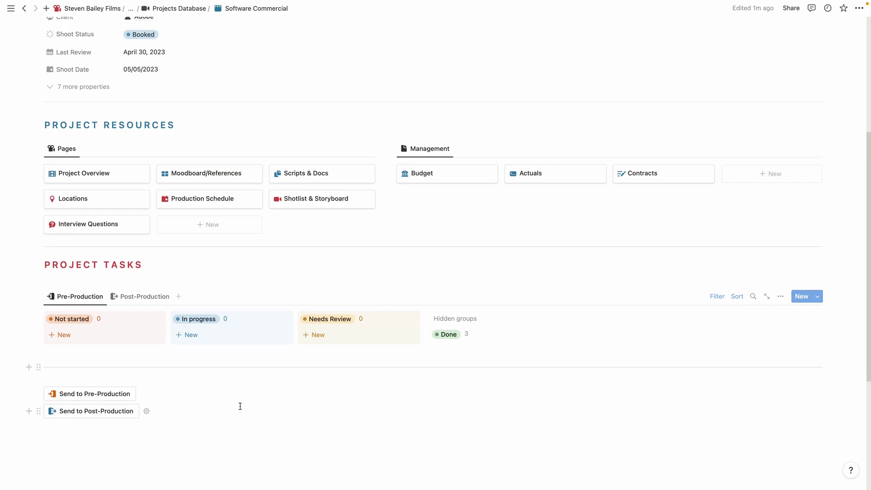
left_click(91, 411)
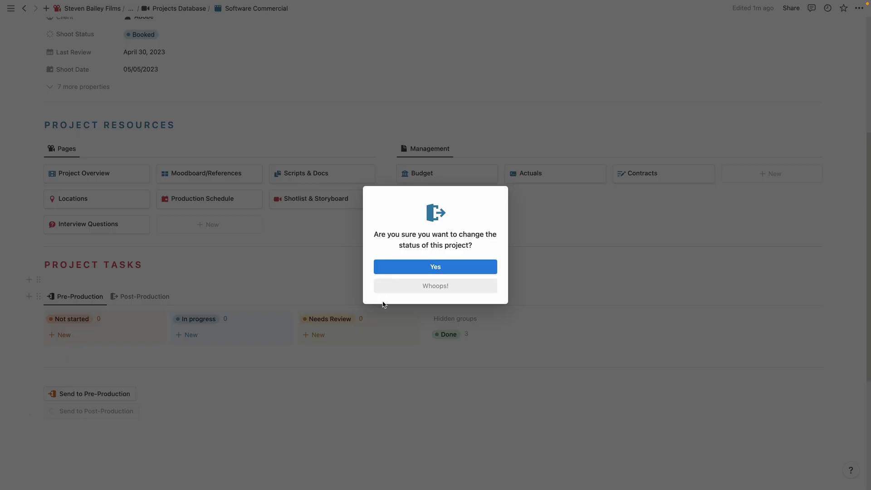
left_click(403, 269)
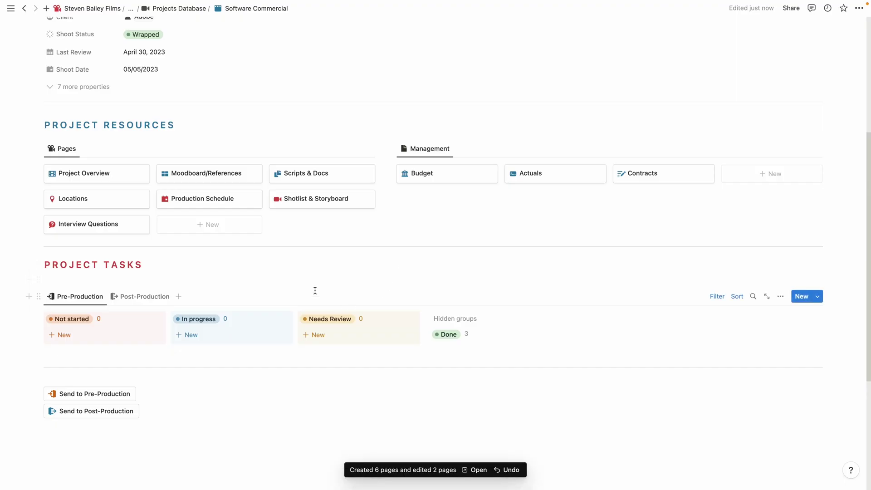
left_click(141, 297)
scroll(182, 272, "down", 1)
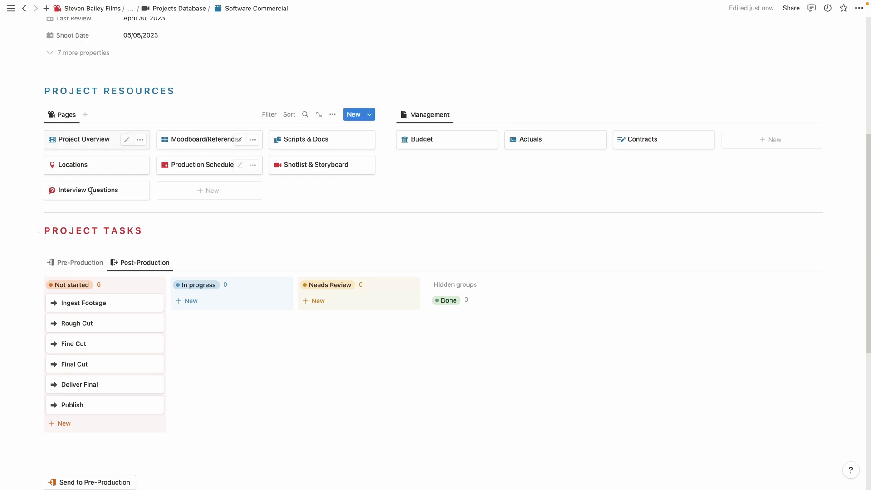
scroll(226, 342, "up", 6)
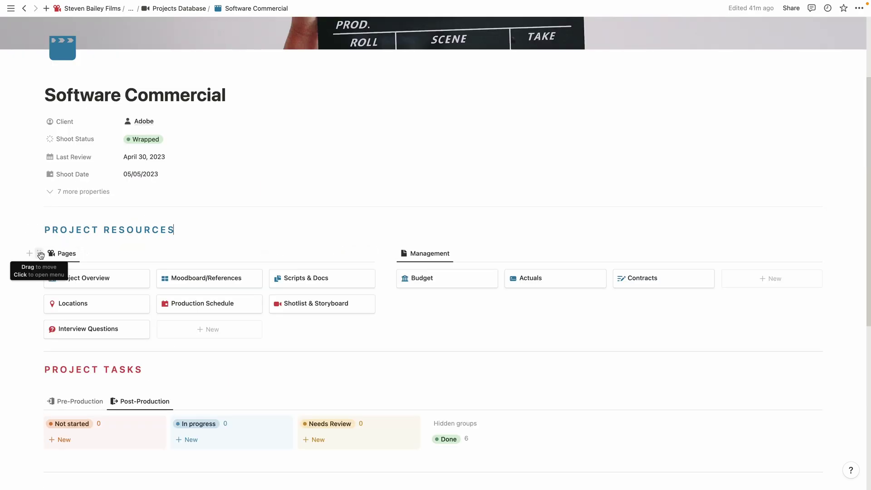
- Turn the resources database into a page, open it, and retitle it Software Commercial
left_click(40, 255)
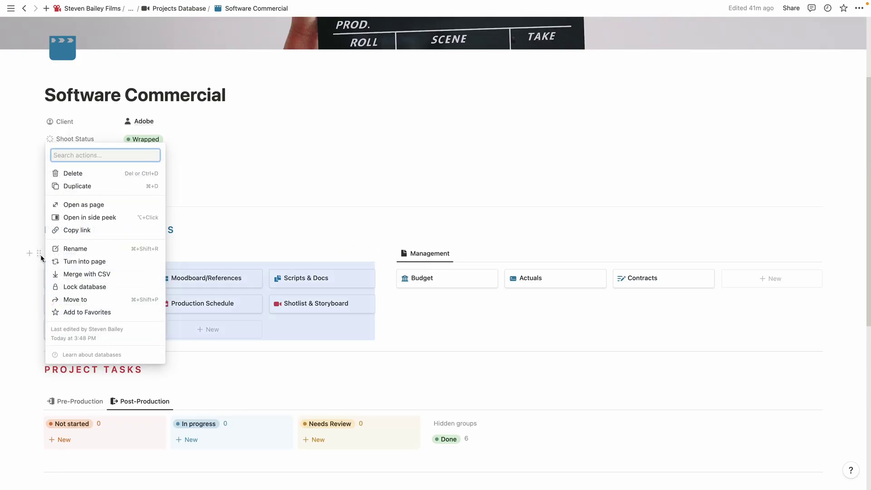
left_click(89, 261)
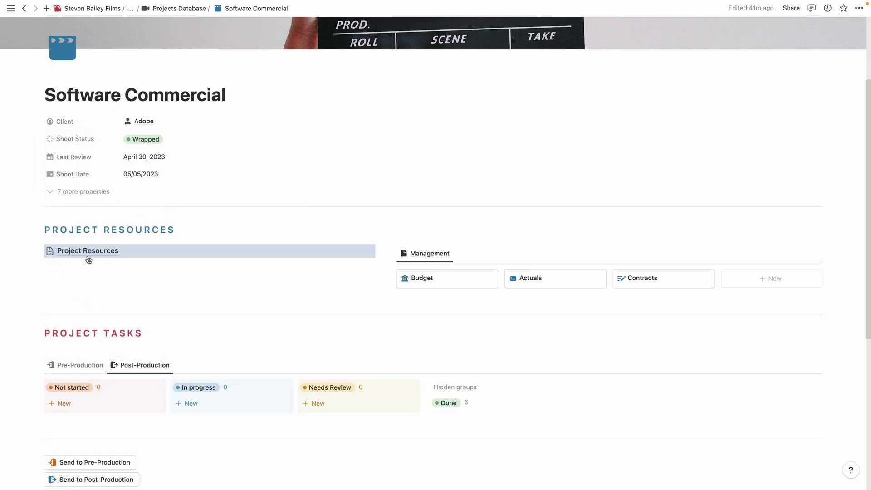
left_click(84, 252)
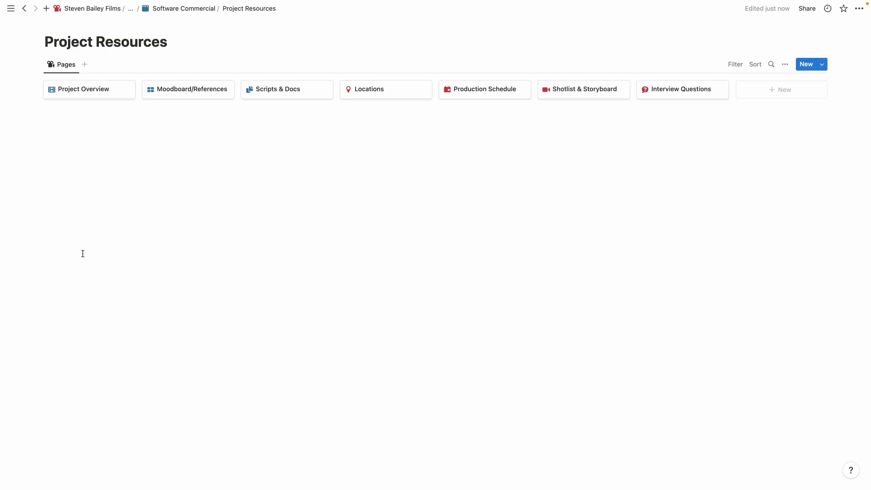
triple_click(176, 43)
type("Software Commercial")
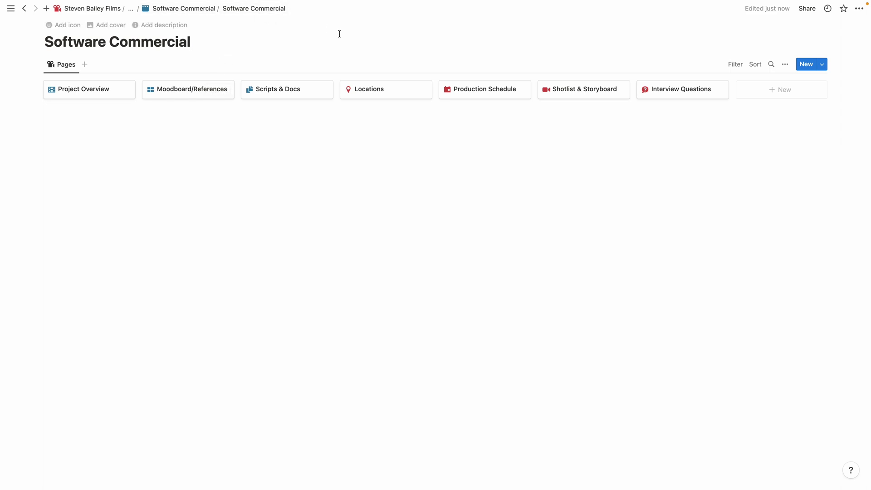
- Publish the Software Commercial page to the web and copy its public link
left_click(816, 10)
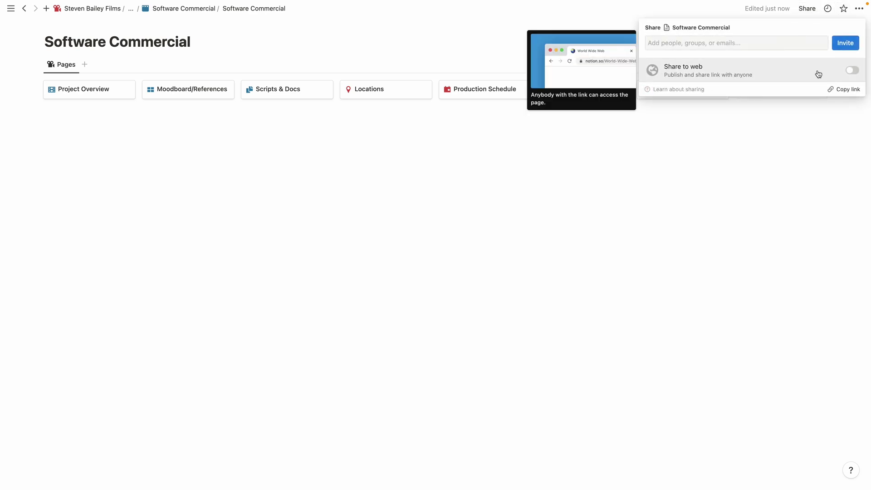
left_click(852, 70)
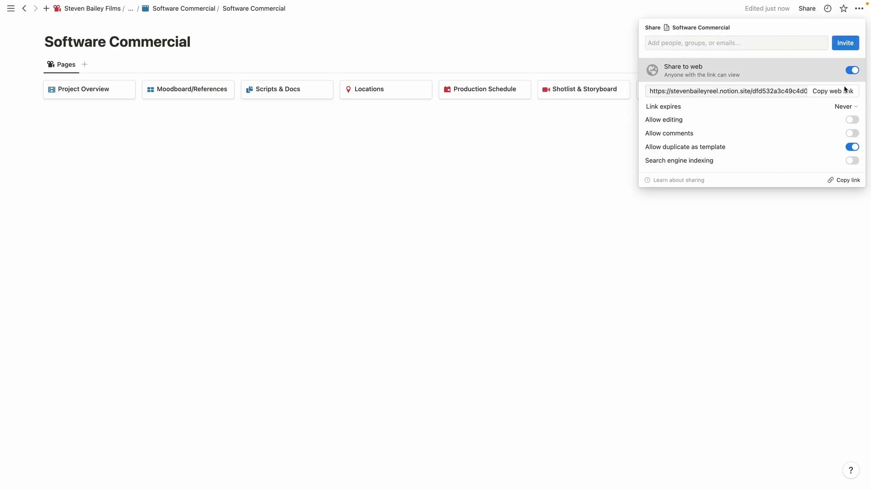
left_click(831, 93)
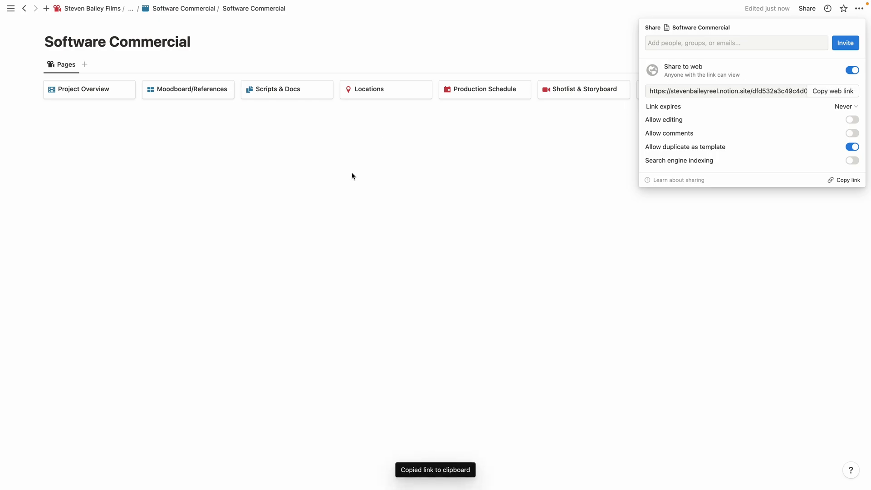